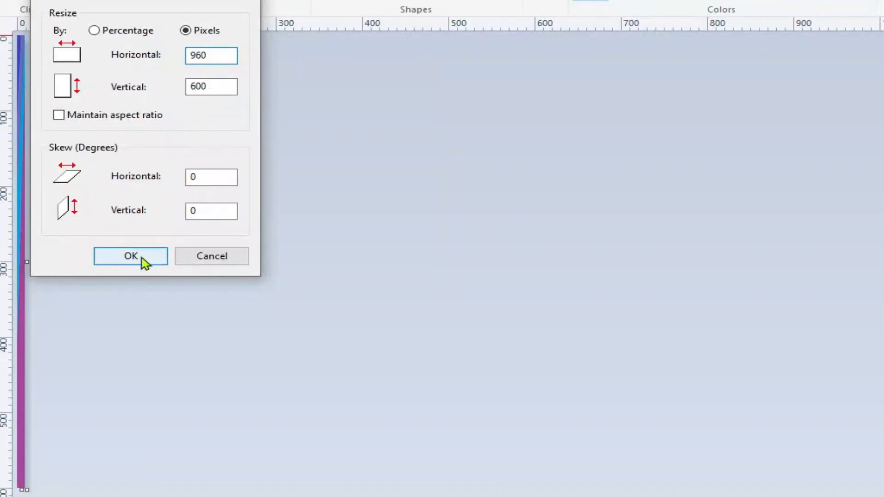
Step: Copy the image's 960-pixel width value, then squash the picture to 1 pixel wide with the aspect ratio unlocked
{"action": "left_click", "coordinate": [38, 7]}
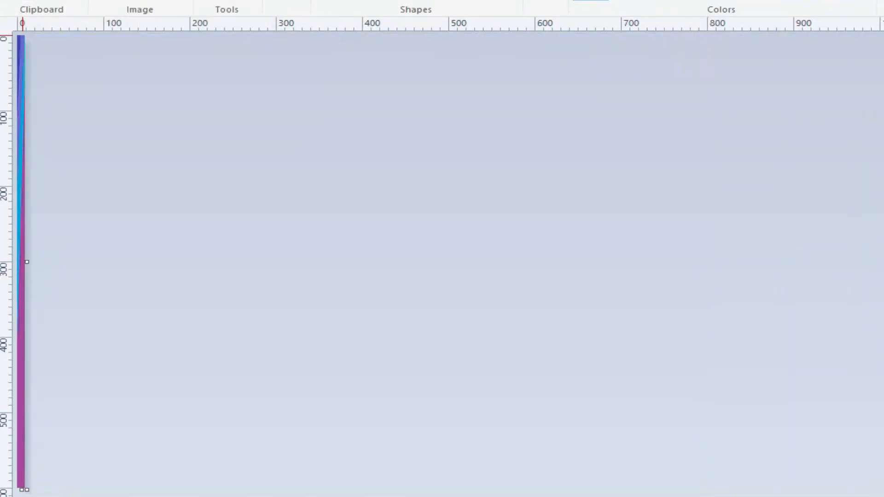
{"action": "key", "text": "ctrl+w"}
{"action": "left_click", "coordinate": [58, 115]}
{"action": "left_click", "coordinate": [186, 30]}
{"action": "double_click", "coordinate": [198, 54]}
{"action": "right_click", "coordinate": [195, 54]}
{"action": "left_click", "coordinate": [231, 83]}
{"action": "type", "text": "1"}
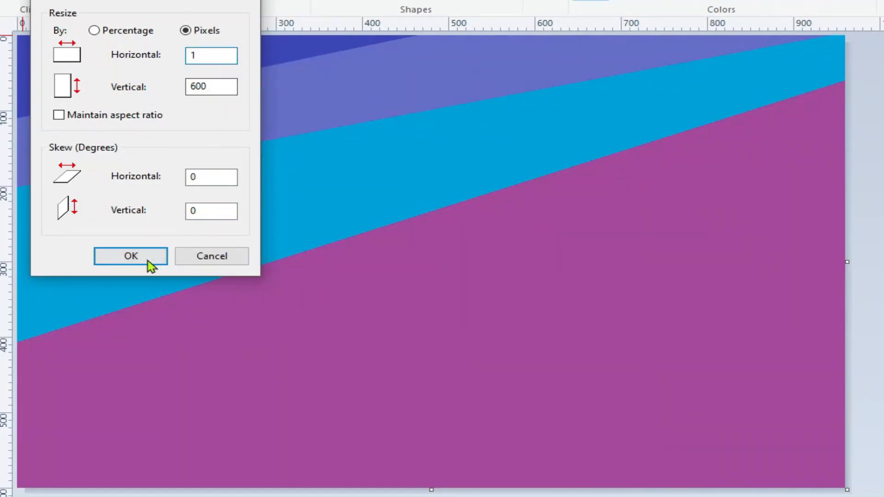
{"action": "left_click", "coordinate": [131, 256]}
Step: Stretch the 1-pixel-wide picture to 960 pixels horizontally, with the aspect ratio unlocked, to form a smooth gradient
{"action": "key", "text": "ctrl+w"}
{"action": "left_click", "coordinate": [58, 115]}
{"action": "left_click", "coordinate": [185, 30]}
{"action": "double_click", "coordinate": [202, 54]}
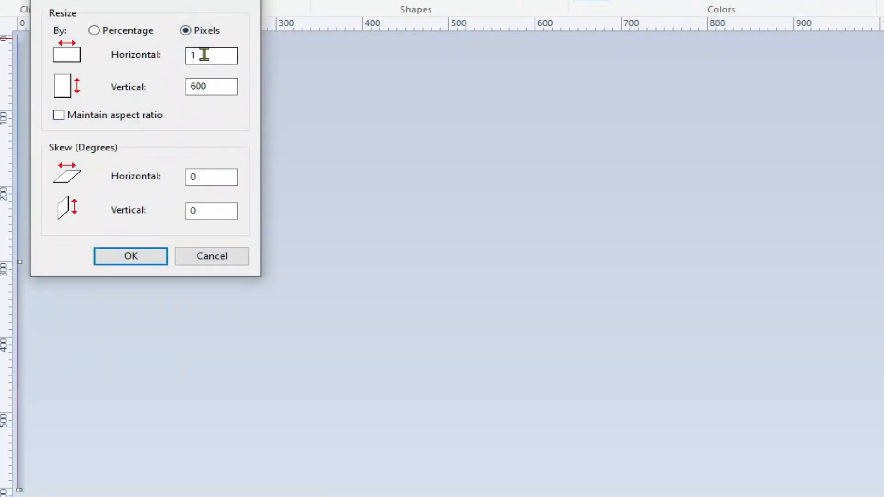
{"action": "right_click", "coordinate": [205, 54]}
{"action": "double_click", "coordinate": [198, 54]}
{"action": "right_click", "coordinate": [197, 55]}
{"action": "left_click", "coordinate": [221, 119]}
{"action": "left_click", "coordinate": [129, 257]}
Step: Squeeze the whole gradient vertically into the upper half of the canvas and copy it
{"action": "left_click", "coordinate": [112, 10]}
{"action": "left_click", "coordinate": [139, 79]}
{"action": "left_click_drag", "start_coordinate": [428, 488], "coordinate": [419, 288]}
{"action": "right_click", "coordinate": [255, 182]}
{"action": "left_click", "coordinate": [300, 205]}
Step: Paste the gradient copy, flip it vertically, and place it in the lower half as a mirrored reflection
{"action": "right_click", "coordinate": [179, 115]}
{"action": "left_click", "coordinate": [223, 159]}
{"action": "left_click", "coordinate": [161, 1]}
{"action": "left_click", "coordinate": [177, 60]}
{"action": "left_click_drag", "start_coordinate": [176, 60], "coordinate": [178, 303]}
{"action": "left_click", "coordinate": [395, 225]}
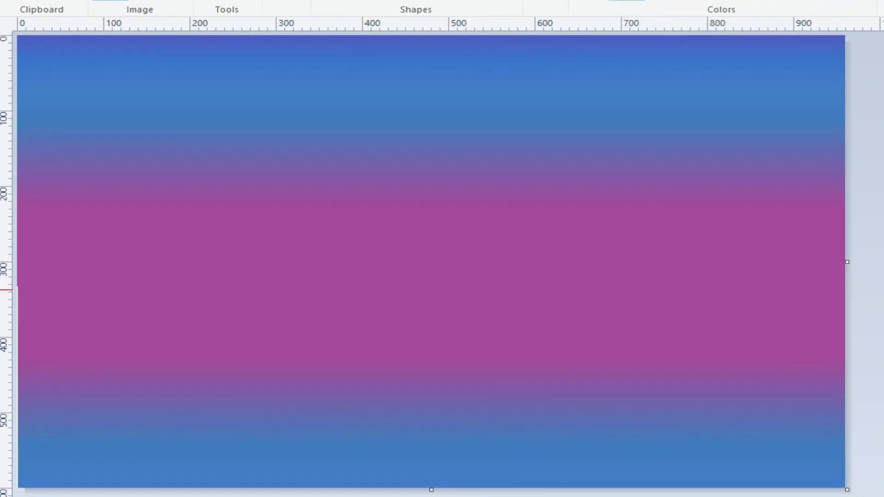
Step: Extend the canvas downward and move the red crescent from the added area into the upper middle of the sky
{"action": "left_click_drag", "start_coordinate": [431, 490], "coordinate": [432, 495]}
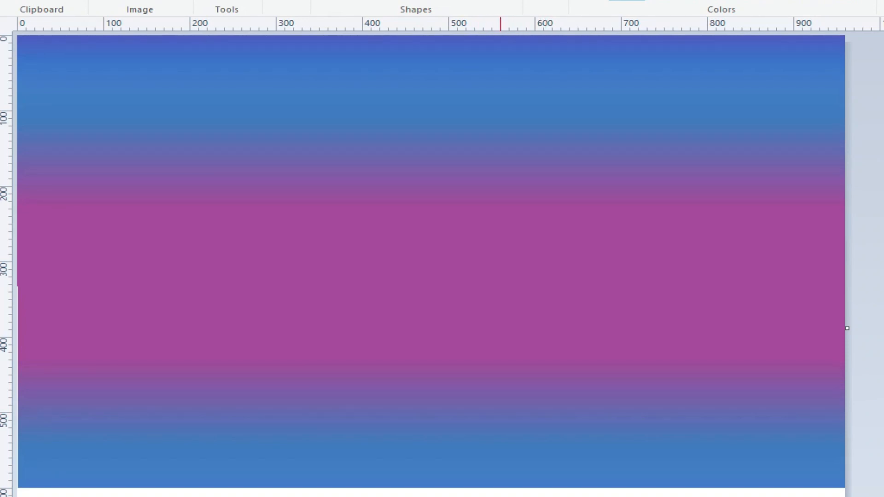
{"action": "left_click", "coordinate": [101, 1]}
{"action": "left_click", "coordinate": [135, 29]}
{"action": "left_click_drag", "start_coordinate": [541, 496], "coordinate": [573, 496]}
{"action": "left_click_drag", "start_coordinate": [475, 496], "coordinate": [443, 116]}
{"action": "left_click", "coordinate": [319, 67]}
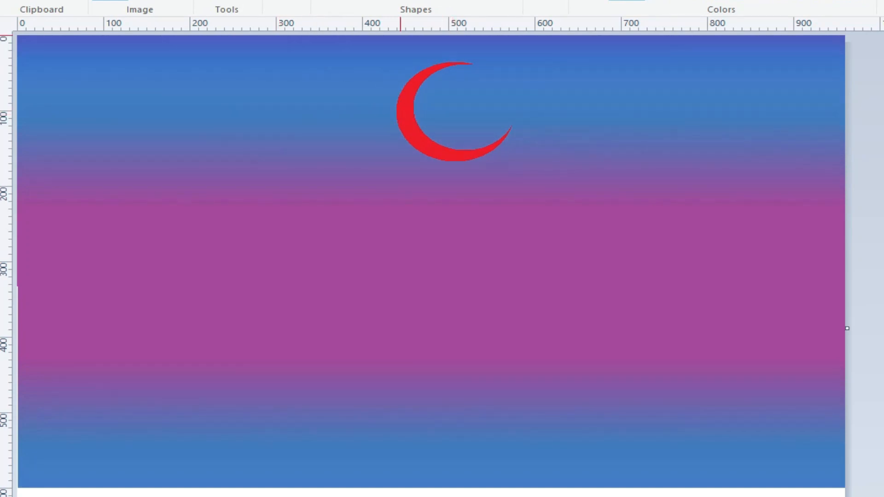
Step: Fill the crescent moon with white and trim the canvas back to the gradient's lower edge
{"action": "left_click", "coordinate": [407, 115]}
{"action": "left_click_drag", "start_coordinate": [432, 496], "coordinate": [444, 489]}
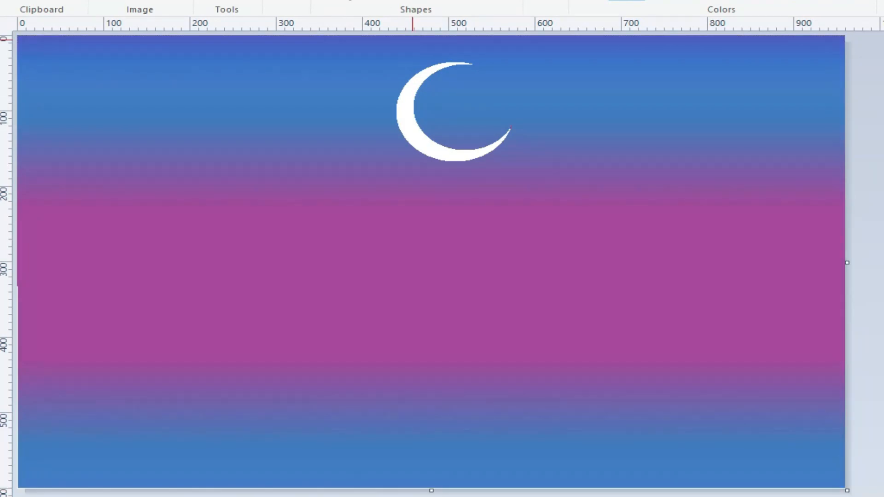
Step: Draw a thick black horizontal horizon line across the picture's full width, about 300 pixels down
{"action": "mouse_move", "coordinate": [26, 286]}
{"action": "left_mouse_down"}
{"action": "mouse_move", "coordinate": [727, 282]}
{"action": "mouse_move", "coordinate": [843, 263]}
{"action": "mouse_move", "coordinate": [25, 276]}
{"action": "mouse_move", "coordinate": [24, 261]}
{"action": "left_mouse_up"}
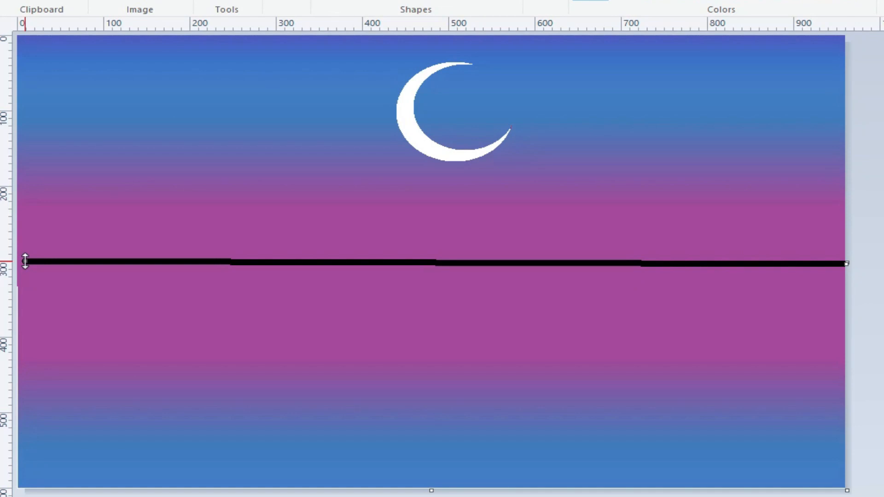
{"action": "left_click", "coordinate": [109, 2]}
{"action": "left_click", "coordinate": [115, 28]}
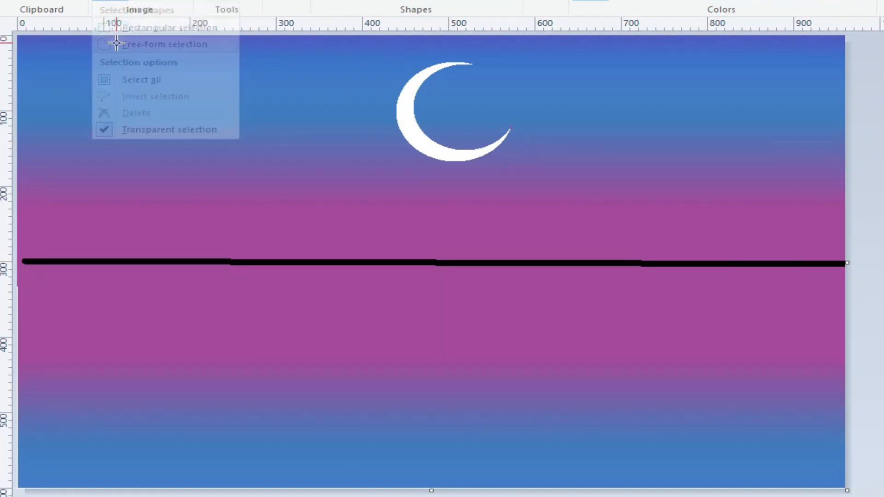
{"action": "mouse_move", "coordinate": [17, 230]}
{"action": "left_mouse_down"}
{"action": "mouse_move", "coordinate": [66, 251]}
{"action": "mouse_move", "coordinate": [154, 248]}
{"action": "mouse_move", "coordinate": [162, 236]}
{"action": "mouse_move", "coordinate": [257, 248]}
{"action": "mouse_move", "coordinate": [304, 231]}
{"action": "mouse_move", "coordinate": [369, 249]}
{"action": "mouse_move", "coordinate": [414, 235]}
{"action": "mouse_move", "coordinate": [447, 250]}
{"action": "mouse_move", "coordinate": [473, 242]}
{"action": "mouse_move", "coordinate": [485, 253]}
{"action": "mouse_move", "coordinate": [507, 234]}
{"action": "mouse_move", "coordinate": [536, 230]}
{"action": "mouse_move", "coordinate": [582, 254]}
{"action": "mouse_move", "coordinate": [616, 235]}
{"action": "mouse_move", "coordinate": [640, 248]}
{"action": "mouse_move", "coordinate": [660, 234]}
{"action": "mouse_move", "coordinate": [772, 227]}
{"action": "mouse_move", "coordinate": [795, 248]}
{"action": "mouse_move", "coordinate": [834, 238]}
{"action": "mouse_move", "coordinate": [848, 263]}
{"action": "left_mouse_up"}
{"action": "key", "text": "Delete"}
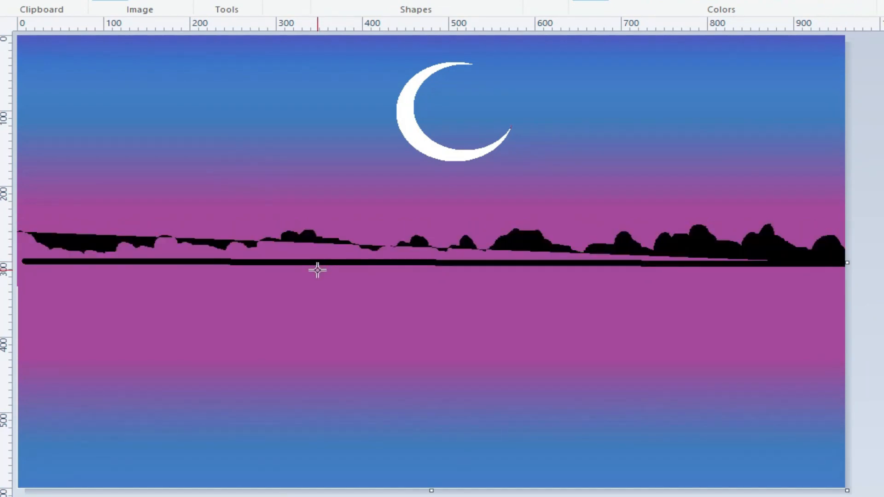
{"action": "key", "text": "ctrl+z"}
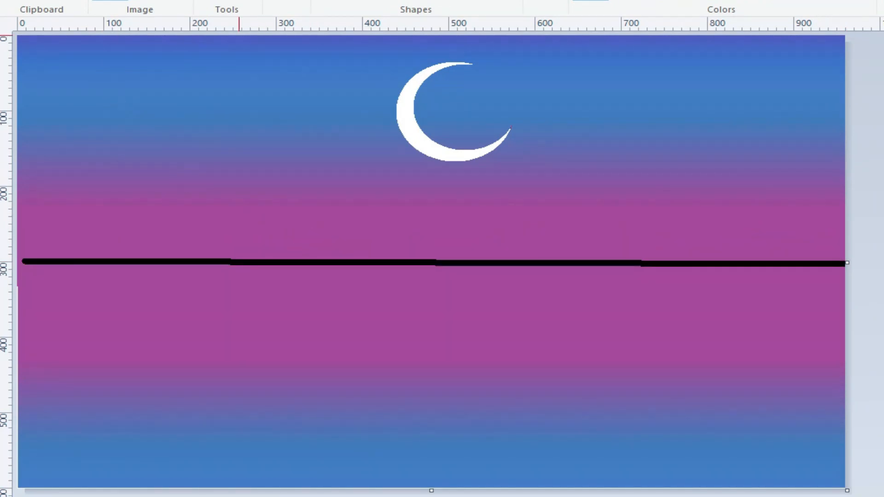
Step: Paint a bumpy black treeline along the horizon line across the full width with a thick brush
{"action": "left_click", "coordinate": [282, 5]}
{"action": "left_click", "coordinate": [291, 17]}
{"action": "left_click", "coordinate": [591, 7]}
{"action": "left_click", "coordinate": [569, 107]}
{"action": "left_click_drag", "start_coordinate": [24, 259], "coordinate": [108, 256]}
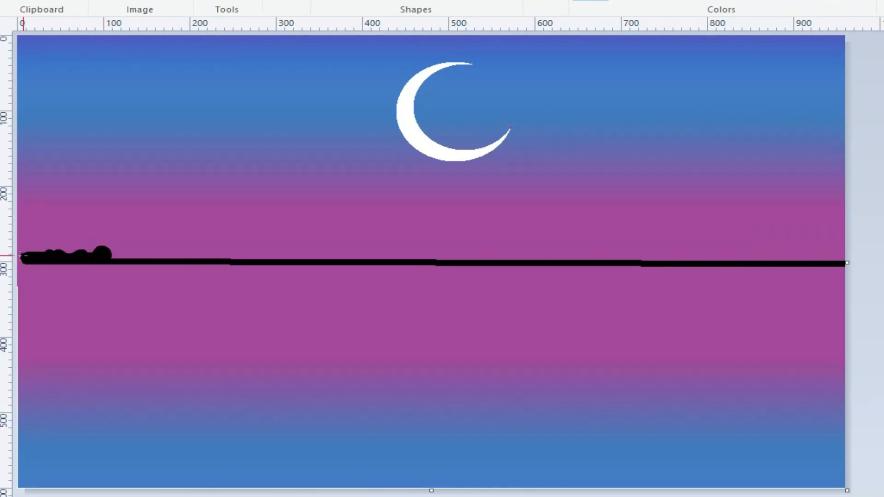
{"action": "mouse_move", "coordinate": [21, 259]}
{"action": "left_mouse_down"}
{"action": "mouse_move", "coordinate": [19, 245]}
{"action": "mouse_move", "coordinate": [39, 251]}
{"action": "left_mouse_up"}
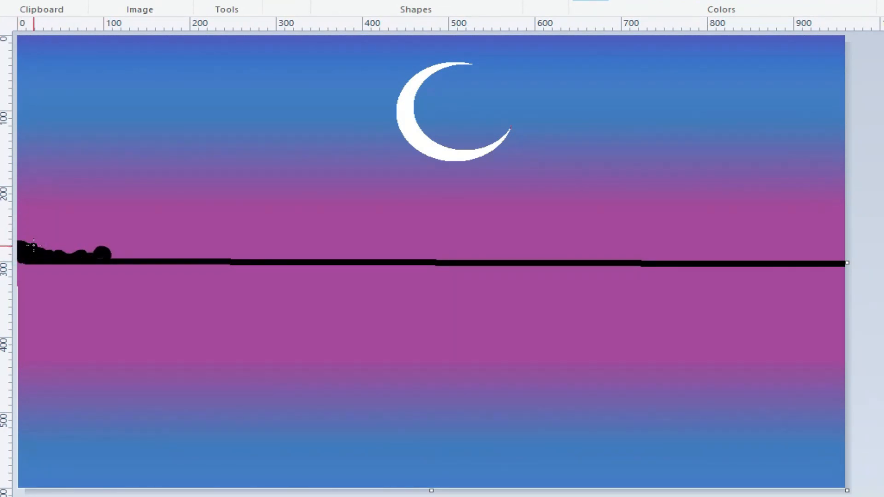
{"action": "mouse_move", "coordinate": [105, 257]}
{"action": "left_mouse_down"}
{"action": "mouse_move", "coordinate": [240, 251]}
{"action": "mouse_move", "coordinate": [185, 255]}
{"action": "left_mouse_up"}
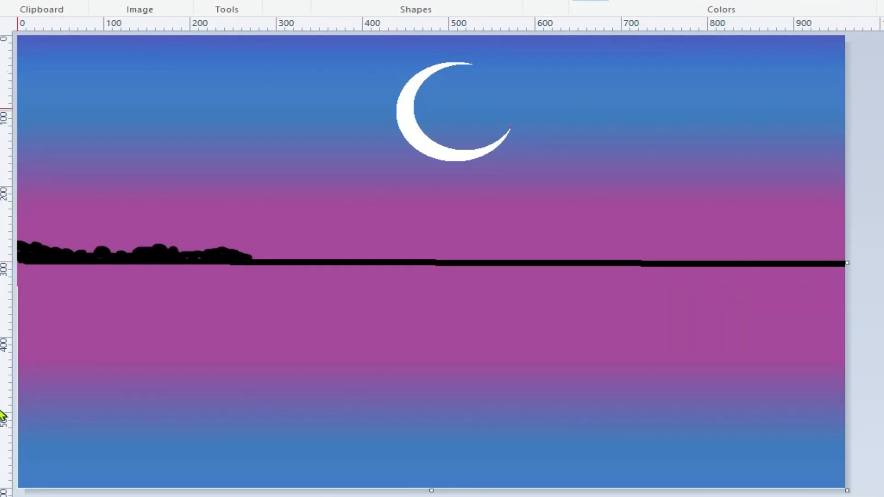
{"action": "mouse_move", "coordinate": [250, 258]}
{"action": "left_mouse_down"}
{"action": "mouse_move", "coordinate": [306, 261]}
{"action": "mouse_move", "coordinate": [324, 250]}
{"action": "mouse_move", "coordinate": [337, 259]}
{"action": "mouse_move", "coordinate": [320, 259]}
{"action": "mouse_move", "coordinate": [525, 259]}
{"action": "mouse_move", "coordinate": [563, 246]}
{"action": "mouse_move", "coordinate": [587, 259]}
{"action": "mouse_move", "coordinate": [532, 259]}
{"action": "mouse_move", "coordinate": [763, 254]}
{"action": "mouse_move", "coordinate": [726, 261]}
{"action": "mouse_move", "coordinate": [800, 246]}
{"action": "mouse_move", "coordinate": [820, 258]}
{"action": "mouse_move", "coordinate": [776, 258]}
{"action": "mouse_move", "coordinate": [846, 261]}
{"action": "left_mouse_up"}
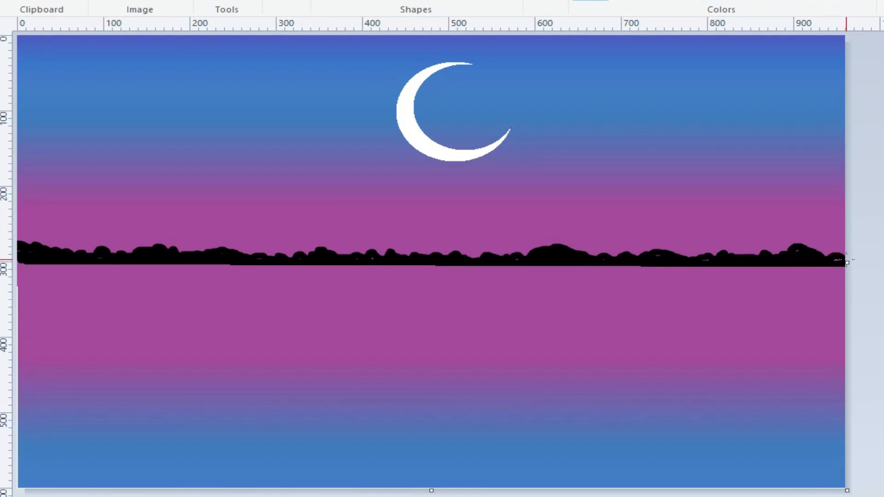
{"action": "mouse_move", "coordinate": [576, 249]}
{"action": "left_mouse_down"}
{"action": "mouse_move", "coordinate": [538, 246]}
{"action": "mouse_move", "coordinate": [579, 245]}
{"action": "left_mouse_up"}
{"action": "left_click_drag", "start_coordinate": [644, 251], "coordinate": [677, 253]}
{"action": "left_click_drag", "start_coordinate": [202, 251], "coordinate": [228, 248]}
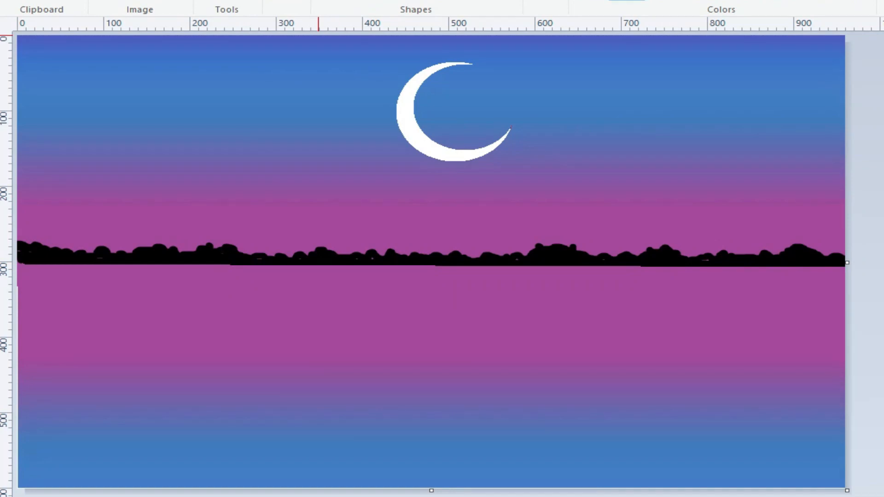
Step: Scatter small white star dots across the whole sky with the Pencil tool, increasing the size after the first few dots
{"action": "left_click", "coordinate": [205, 0]}
{"action": "left_click", "coordinate": [81, 56]}
{"action": "left_click", "coordinate": [89, 72]}
{"action": "left_click", "coordinate": [82, 94]}
{"action": "left_click", "coordinate": [546, 0]}
{"action": "left_click", "coordinate": [561, 45]}
{"action": "left_click", "coordinate": [66, 91]}
{"action": "left_click", "coordinate": [158, 67]}
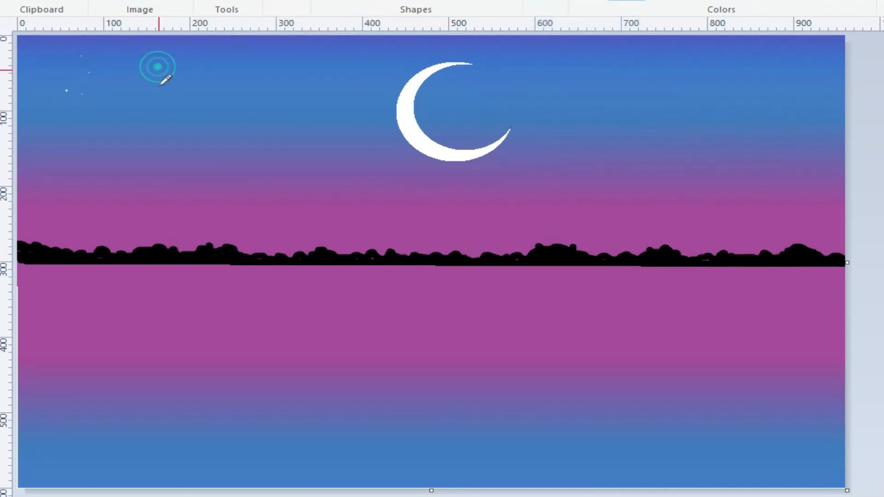
{"action": "left_click", "coordinate": [38, 69]}
{"action": "left_click", "coordinate": [250, 98]}
{"action": "left_click", "coordinate": [154, 157]}
{"action": "left_click", "coordinate": [365, 58]}
{"action": "left_click", "coordinate": [313, 89]}
{"action": "left_click", "coordinate": [257, 179]}
{"action": "left_click", "coordinate": [49, 213]}
{"action": "left_click", "coordinate": [553, 107]}
{"action": "left_click", "coordinate": [481, 91]}
{"action": "left_click", "coordinate": [478, 123]}
{"action": "left_click", "coordinate": [625, 71]}
{"action": "left_click", "coordinate": [783, 80]}
{"action": "left_click", "coordinate": [624, 147]}
{"action": "left_click", "coordinate": [588, 218]}
{"action": "left_click", "coordinate": [774, 226]}
{"action": "left_click", "coordinate": [816, 146]}
{"action": "left_click", "coordinate": [434, 212]}
{"action": "left_click", "coordinate": [420, 194]}
{"action": "left_click", "coordinate": [379, 183]}
{"action": "left_click", "coordinate": [245, 219]}
{"action": "left_click", "coordinate": [176, 201]}
Step: Draw small white five-point stars, about 6 to 12 pixels wide, spread among the dots in the sky
{"action": "left_click", "coordinate": [358, 0]}
{"action": "left_click_drag", "start_coordinate": [123, 71], "coordinate": [131, 78]}
{"action": "left_click", "coordinate": [483, 0]}
{"action": "left_click", "coordinate": [500, 0]}
{"action": "left_click_drag", "start_coordinate": [206, 69], "coordinate": [212, 74]}
{"action": "left_click_drag", "start_coordinate": [317, 58], "coordinate": [324, 68]}
{"action": "left_click_drag", "start_coordinate": [547, 54], "coordinate": [553, 64]}
{"action": "left_click_drag", "start_coordinate": [681, 61], "coordinate": [691, 69]}
{"action": "left_click_drag", "start_coordinate": [72, 113], "coordinate": [82, 122]}
{"action": "left_click_drag", "start_coordinate": [220, 103], "coordinate": [230, 112]}
{"action": "left_click_drag", "start_coordinate": [636, 110], "coordinate": [648, 118]}
{"action": "left_click_drag", "start_coordinate": [787, 79], "coordinate": [793, 84]}
{"action": "left_click_drag", "start_coordinate": [184, 194], "coordinate": [190, 199]}
{"action": "left_click_drag", "start_coordinate": [512, 171], "coordinate": [519, 176]}
{"action": "left_click_drag", "start_coordinate": [679, 162], "coordinate": [685, 167]}
{"action": "left_click_drag", "start_coordinate": [753, 127], "coordinate": [760, 135]}
{"action": "left_click_drag", "start_coordinate": [102, 188], "coordinate": [112, 197]}
{"action": "left_click_drag", "start_coordinate": [164, 116], "coordinate": [169, 123]}
{"action": "left_click", "coordinate": [346, 110]}
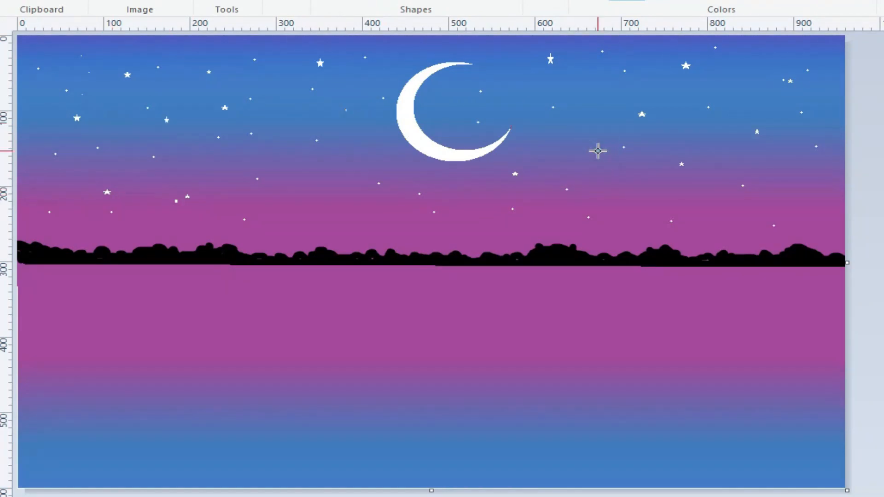
{"action": "left_click", "coordinate": [289, 2]}
{"action": "left_click", "coordinate": [282, 14]}
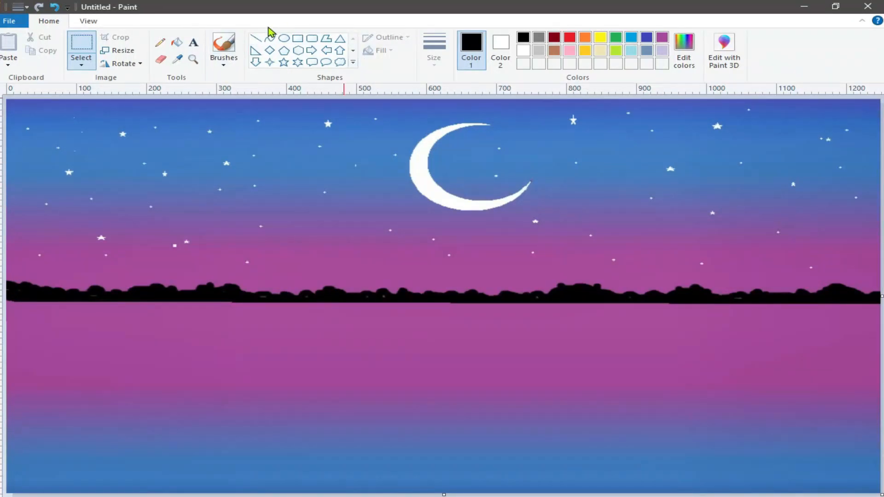
{"action": "left_click", "coordinate": [254, 38]}
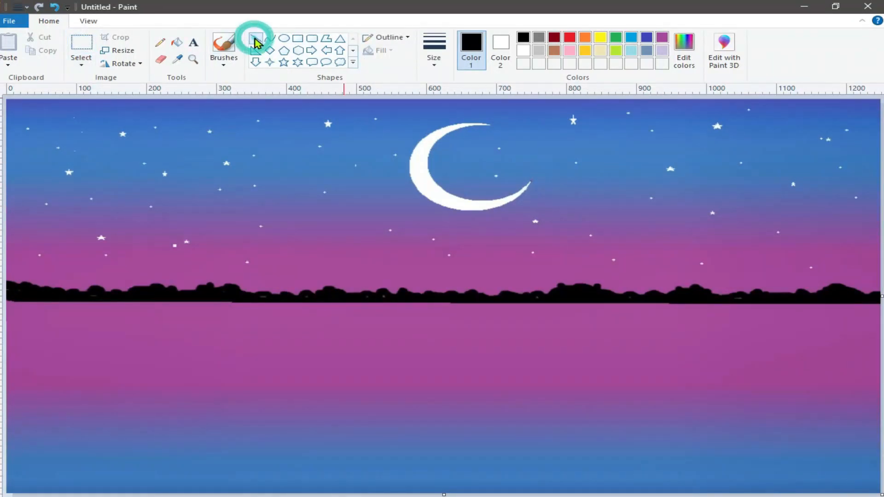
Step: Brush a feathery palm crown about 55 pixels wide above the treeline's left end in custom dark olive green (red 56, green 72, blue 9)
{"action": "left_click", "coordinate": [225, 64]}
{"action": "left_click", "coordinate": [223, 130]}
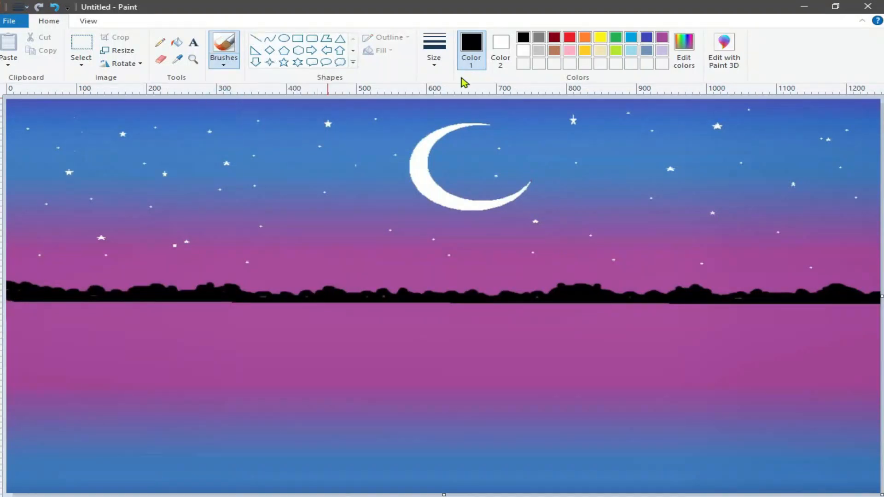
{"action": "left_click", "coordinate": [435, 65]}
{"action": "left_click", "coordinate": [440, 109]}
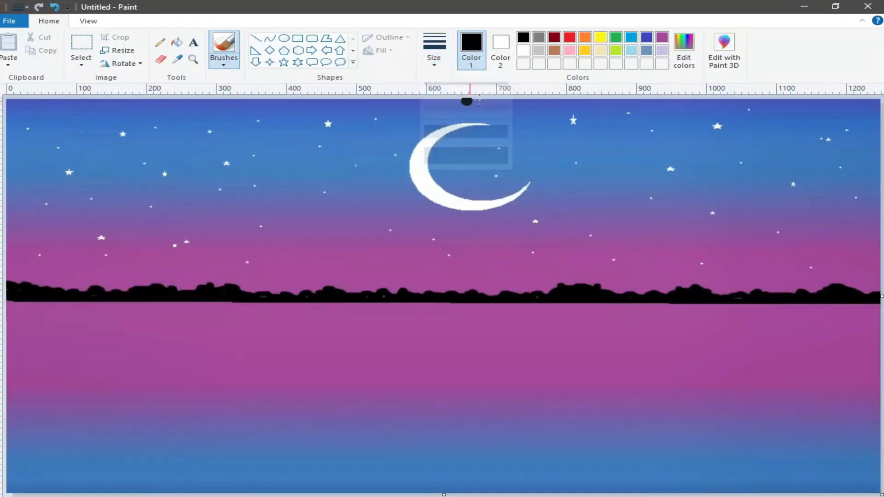
{"action": "left_click", "coordinate": [616, 51]}
{"action": "left_click", "coordinate": [686, 59]}
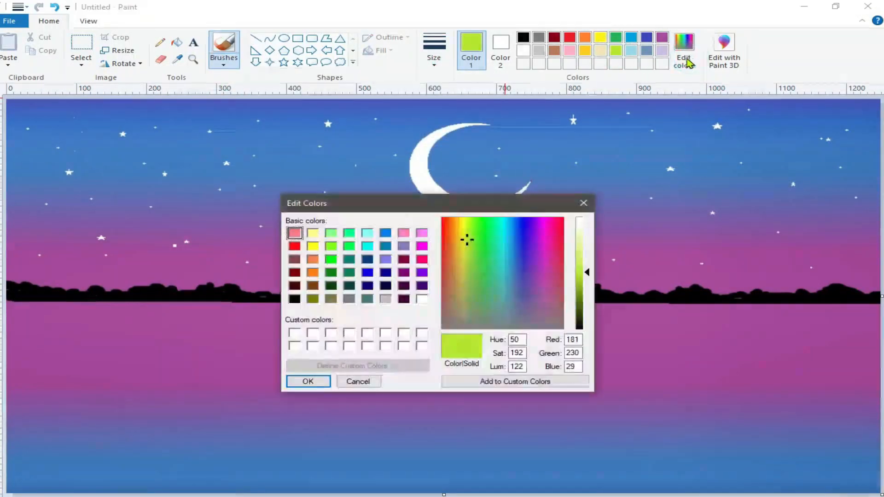
{"action": "left_click", "coordinate": [580, 309]}
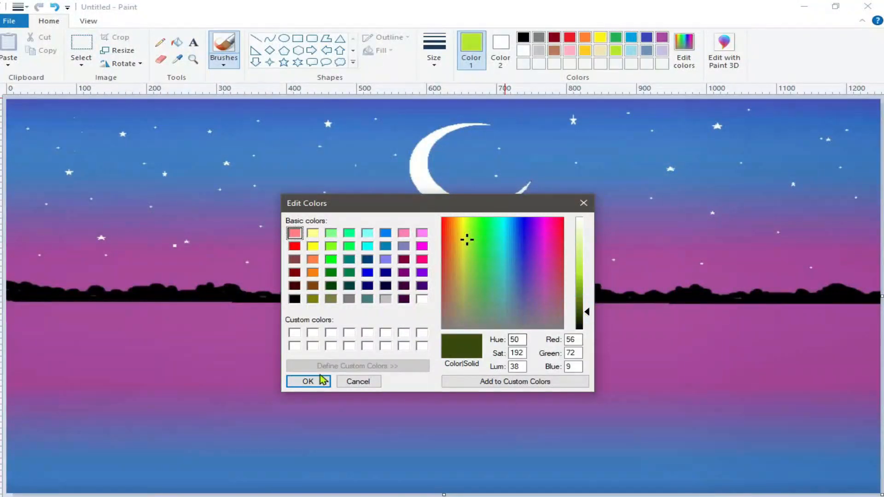
{"action": "left_click", "coordinate": [313, 381]}
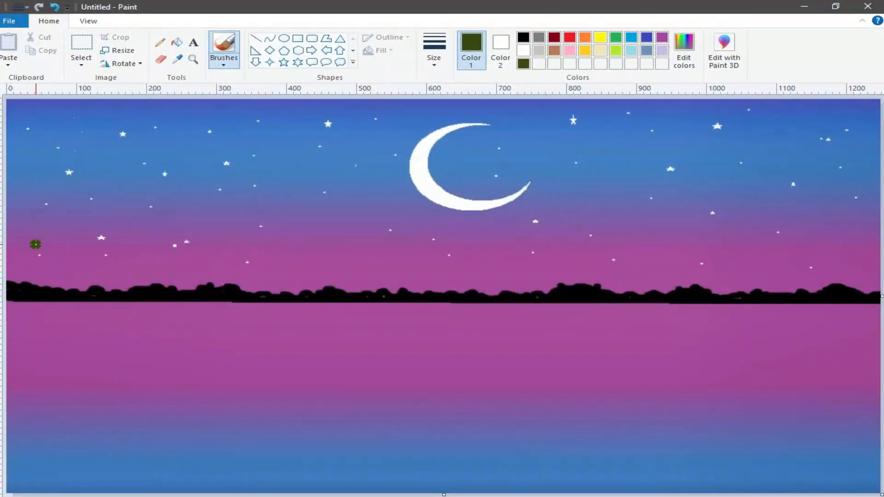
{"action": "mouse_move", "coordinate": [26, 239]}
{"action": "left_mouse_down"}
{"action": "mouse_move", "coordinate": [35, 223]}
{"action": "mouse_move", "coordinate": [23, 235]}
{"action": "mouse_move", "coordinate": [33, 225]}
{"action": "mouse_move", "coordinate": [17, 222]}
{"action": "mouse_move", "coordinate": [31, 225]}
{"action": "mouse_move", "coordinate": [24, 214]}
{"action": "mouse_move", "coordinate": [38, 224]}
{"action": "mouse_move", "coordinate": [40, 208]}
{"action": "mouse_move", "coordinate": [40, 226]}
{"action": "mouse_move", "coordinate": [50, 214]}
{"action": "mouse_move", "coordinate": [42, 224]}
{"action": "mouse_move", "coordinate": [53, 214]}
{"action": "mouse_move", "coordinate": [45, 221]}
{"action": "mouse_move", "coordinate": [59, 222]}
{"action": "mouse_move", "coordinate": [46, 222]}
{"action": "mouse_move", "coordinate": [58, 229]}
{"action": "mouse_move", "coordinate": [44, 227]}
{"action": "mouse_move", "coordinate": [61, 237]}
{"action": "mouse_move", "coordinate": [28, 235]}
{"action": "mouse_move", "coordinate": [23, 220]}
{"action": "mouse_move", "coordinate": [48, 223]}
{"action": "left_mouse_up"}
{"action": "left_click", "coordinate": [26, 215]}
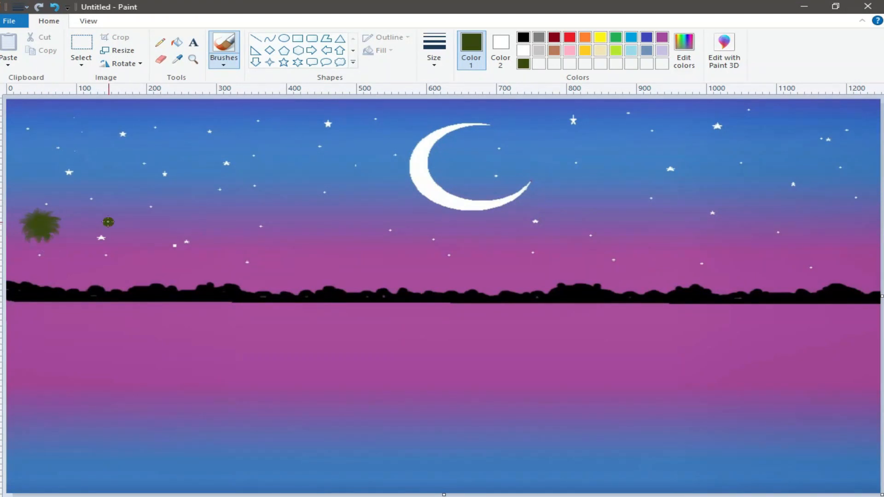
{"action": "left_click", "coordinate": [81, 63]}
{"action": "left_click", "coordinate": [93, 106]}
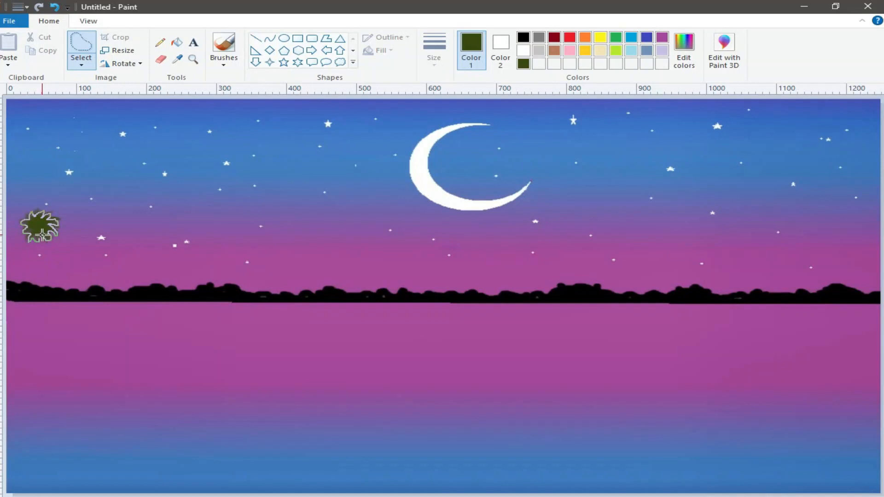
{"action": "left_click_drag", "start_coordinate": [33, 243], "coordinate": [31, 240]}
{"action": "right_click", "coordinate": [40, 225]}
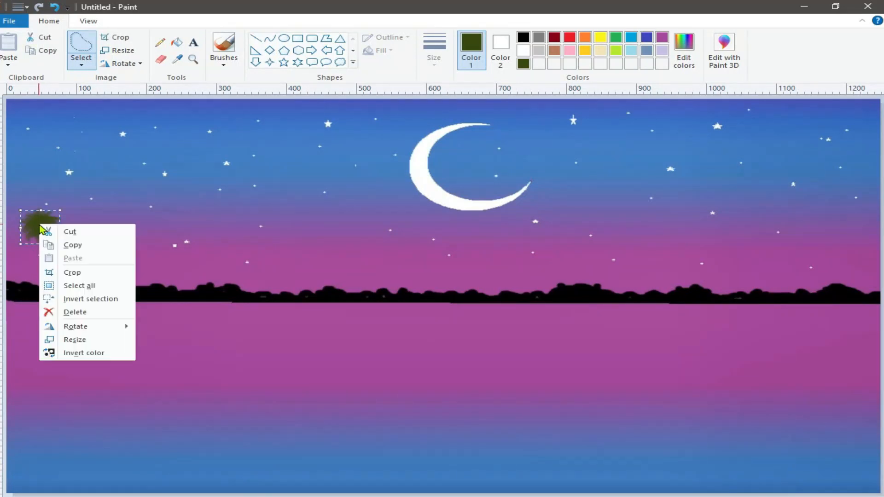
{"action": "left_click", "coordinate": [73, 245]}
{"action": "left_click", "coordinate": [8, 65]}
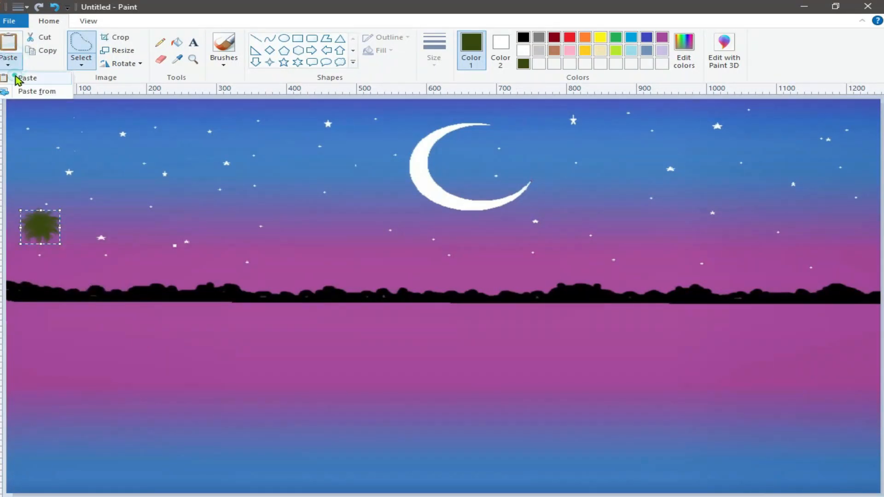
{"action": "left_click", "coordinate": [13, 78]}
{"action": "left_click", "coordinate": [81, 64]}
{"action": "left_click", "coordinate": [92, 174]}
{"action": "left_click_drag", "start_coordinate": [25, 115], "coordinate": [106, 200]}
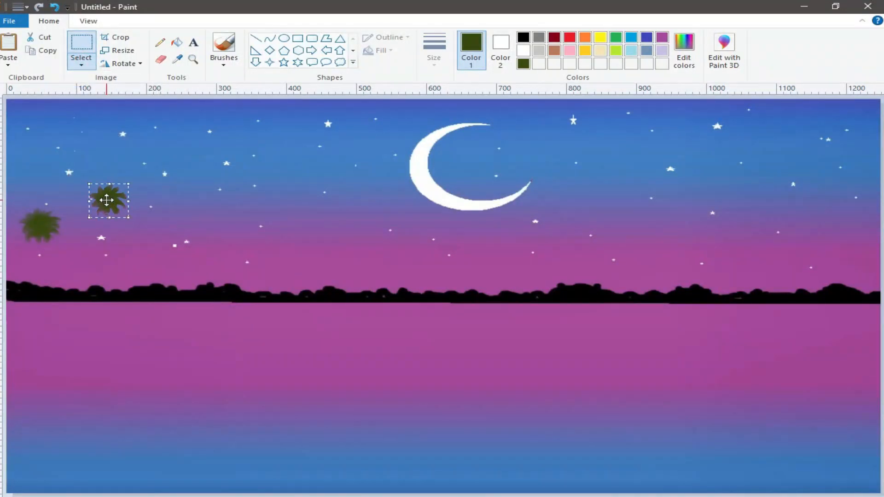
{"action": "key", "text": "Delete"}
Step: Draw a straight trunk from the palm crown down to the treeline, using the thickest line width and the custom dark olive green
{"action": "left_click", "coordinate": [257, 41]}
{"action": "left_click", "coordinate": [524, 37]}
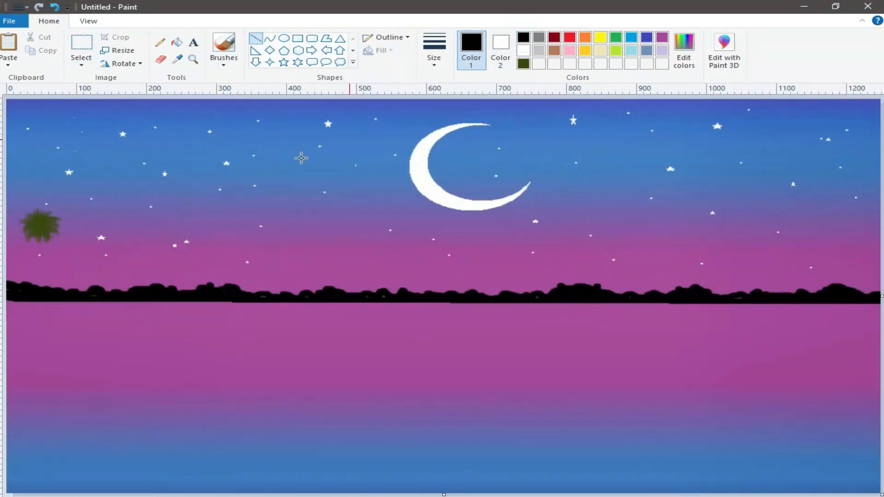
{"action": "left_click_drag", "start_coordinate": [42, 237], "coordinate": [39, 289]}
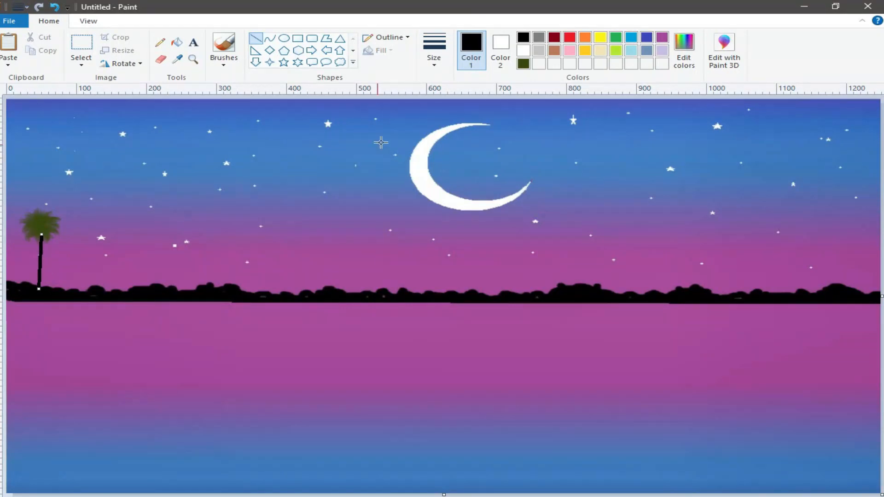
{"action": "left_click", "coordinate": [433, 59]}
{"action": "left_click", "coordinate": [440, 157]}
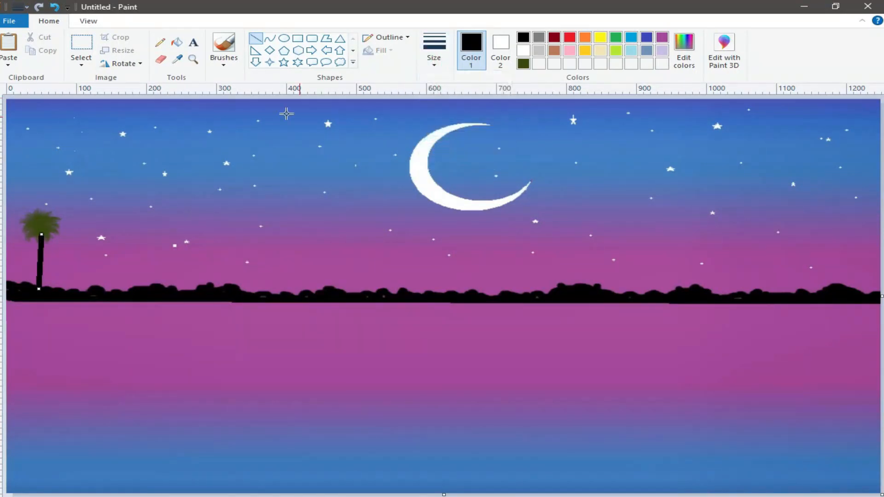
{"action": "left_click", "coordinate": [523, 64]}
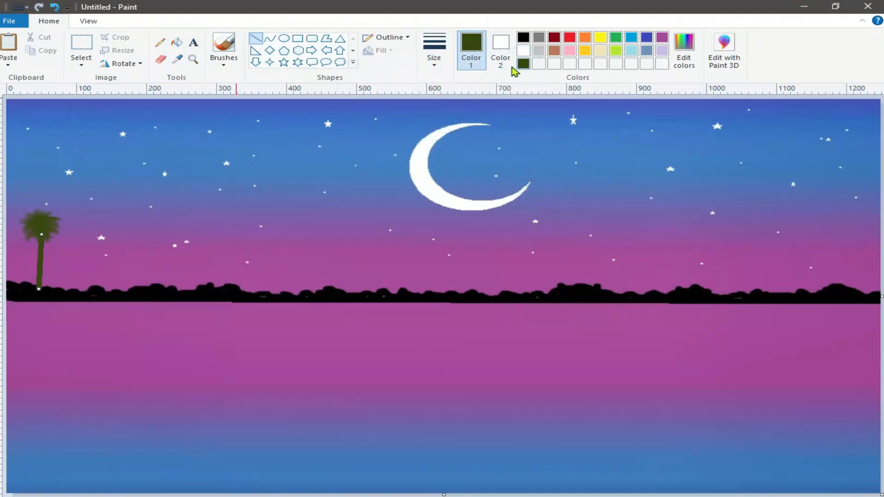
{"action": "left_click", "coordinate": [150, 294]}
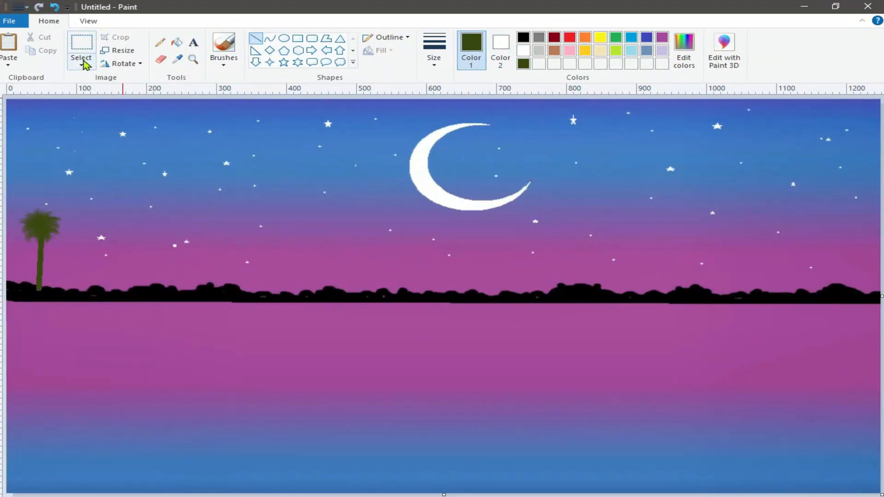
Step: Paint a second palm beside the first, with a feathery watercolor-brush crown and a straight trunk down to the treeline in dark olive green
{"action": "left_click", "coordinate": [226, 65]}
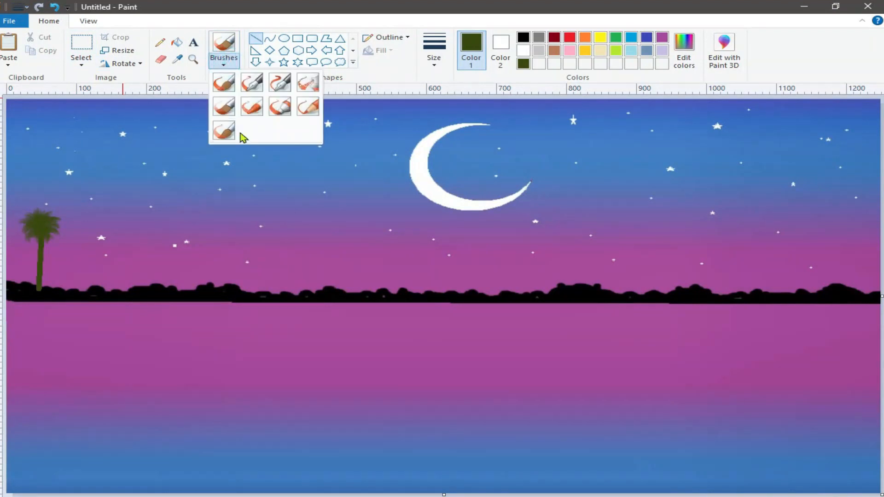
{"action": "left_click", "coordinate": [223, 132]}
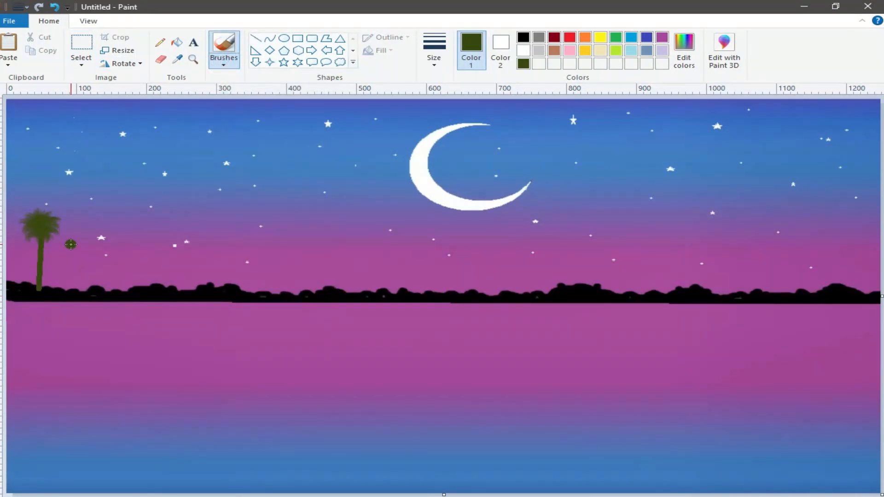
{"action": "mouse_move", "coordinate": [67, 249]}
{"action": "left_mouse_down"}
{"action": "mouse_move", "coordinate": [90, 240]}
{"action": "mouse_move", "coordinate": [69, 236]}
{"action": "mouse_move", "coordinate": [91, 233]}
{"action": "mouse_move", "coordinate": [75, 233]}
{"action": "mouse_move", "coordinate": [77, 220]}
{"action": "mouse_move", "coordinate": [76, 233]}
{"action": "mouse_move", "coordinate": [68, 222]}
{"action": "mouse_move", "coordinate": [61, 236]}
{"action": "mouse_move", "coordinate": [69, 219]}
{"action": "mouse_move", "coordinate": [70, 233]}
{"action": "mouse_move", "coordinate": [80, 221]}
{"action": "mouse_move", "coordinate": [73, 229]}
{"action": "mouse_move", "coordinate": [88, 231]}
{"action": "mouse_move", "coordinate": [74, 233]}
{"action": "mouse_move", "coordinate": [92, 233]}
{"action": "mouse_move", "coordinate": [79, 240]}
{"action": "mouse_move", "coordinate": [86, 244]}
{"action": "mouse_move", "coordinate": [54, 230]}
{"action": "left_mouse_up"}
{"action": "mouse_move", "coordinate": [67, 235]}
{"action": "left_mouse_down"}
{"action": "mouse_move", "coordinate": [54, 241]}
{"action": "mouse_move", "coordinate": [55, 228]}
{"action": "mouse_move", "coordinate": [59, 243]}
{"action": "left_mouse_up"}
{"action": "left_click_drag", "start_coordinate": [72, 239], "coordinate": [74, 253]}
{"action": "mouse_move", "coordinate": [72, 240]}
{"action": "left_mouse_down"}
{"action": "mouse_move", "coordinate": [71, 254]}
{"action": "mouse_move", "coordinate": [90, 249]}
{"action": "mouse_move", "coordinate": [73, 242]}
{"action": "mouse_move", "coordinate": [73, 291]}
{"action": "left_mouse_up"}
{"action": "left_click", "coordinate": [256, 39]}
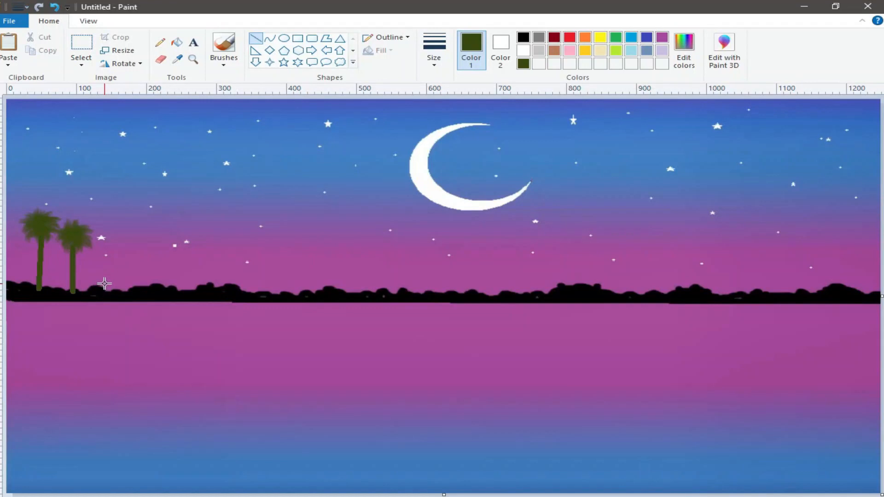
Step: Brush black over both palm trunks' bases so they end behind the treeline
{"action": "left_click", "coordinate": [523, 36]}
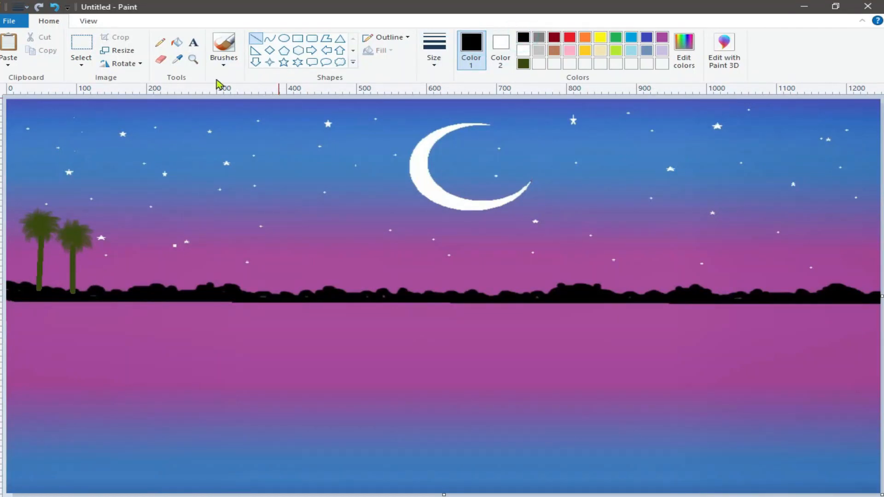
{"action": "left_click", "coordinate": [224, 63]}
{"action": "left_click", "coordinate": [224, 83]}
{"action": "left_click_drag", "start_coordinate": [30, 288], "coordinate": [34, 290]}
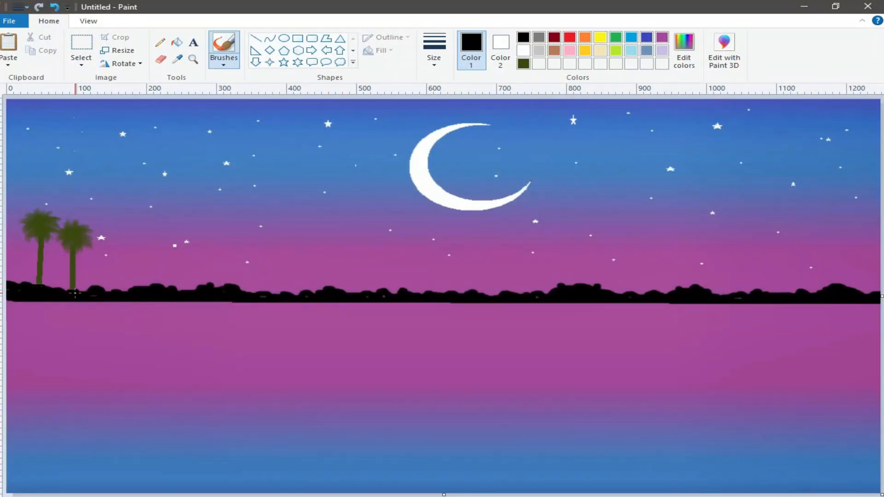
Step: Switch to the watercolor brush with the custom dark olive green as the drawing color
{"action": "left_click", "coordinate": [523, 64]}
{"action": "left_click", "coordinate": [224, 64]}
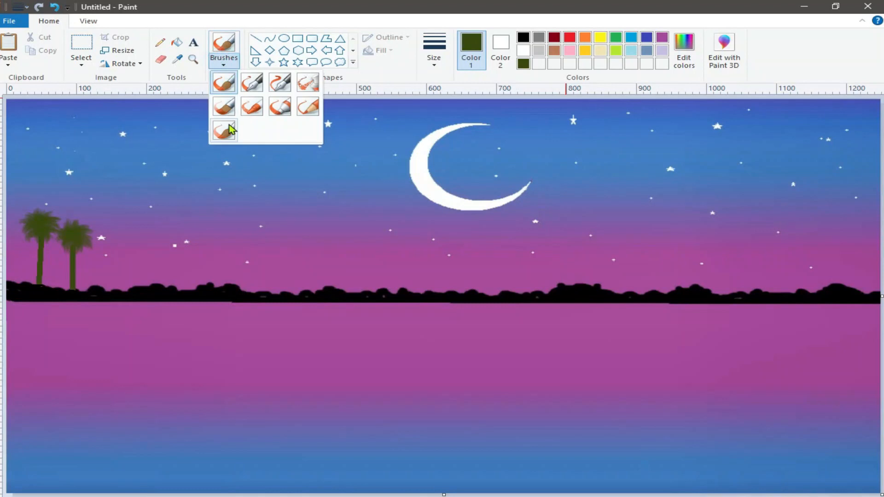
{"action": "left_click", "coordinate": [222, 135]}
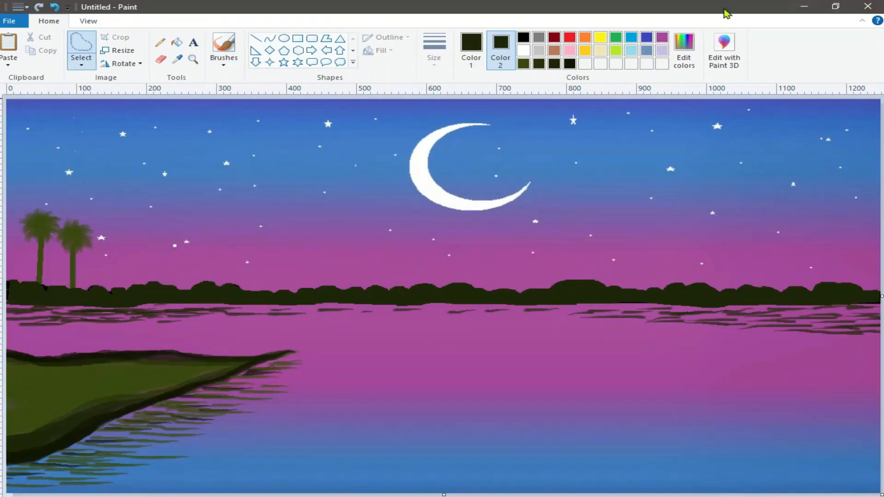
Step: Brush a wide band along the left bank's lower water edge in the bank's own olive green, using the watercolor brush at the thickest size
{"action": "left_click", "coordinate": [223, 64]}
{"action": "left_click", "coordinate": [219, 132]}
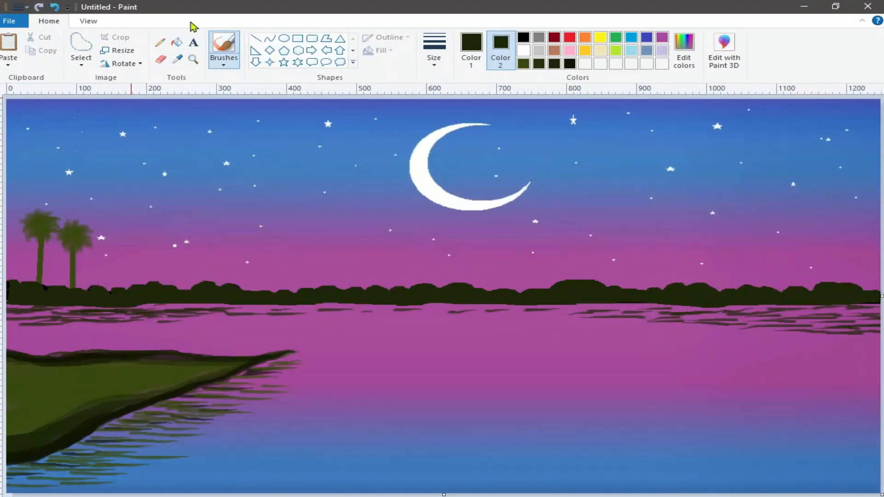
{"action": "left_click", "coordinate": [177, 59]}
{"action": "left_click", "coordinate": [69, 393]}
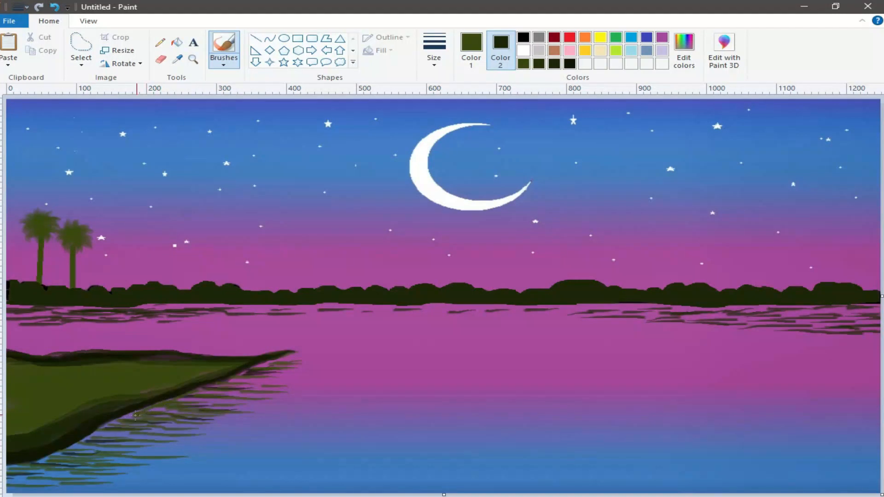
{"action": "left_click", "coordinate": [433, 60]}
{"action": "left_click", "coordinate": [431, 133]}
{"action": "left_click_drag", "start_coordinate": [51, 460], "coordinate": [15, 467]}
{"action": "mouse_move", "coordinate": [218, 386]}
{"action": "left_mouse_down"}
{"action": "mouse_move", "coordinate": [161, 405]}
{"action": "mouse_move", "coordinate": [13, 478]}
{"action": "left_mouse_up"}
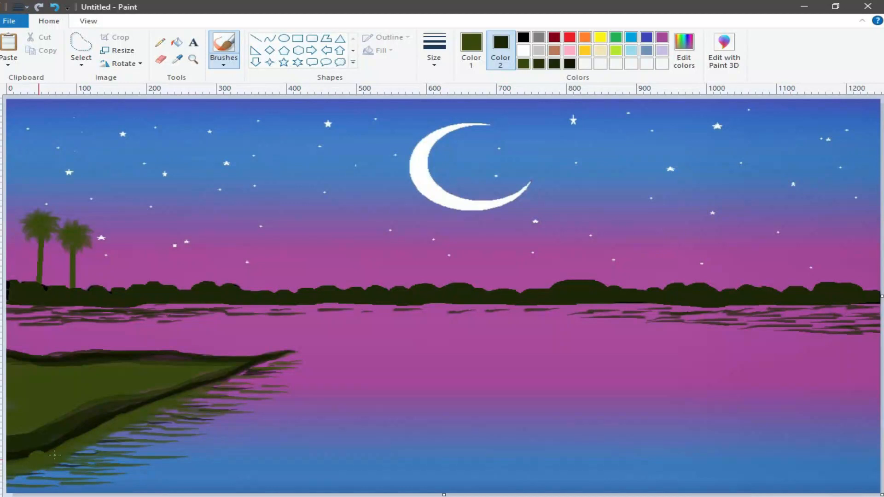
{"action": "mouse_move", "coordinate": [250, 376]}
{"action": "left_mouse_down"}
{"action": "mouse_move", "coordinate": [157, 414]}
{"action": "mouse_move", "coordinate": [107, 421]}
{"action": "mouse_move", "coordinate": [246, 379]}
{"action": "left_mouse_up"}
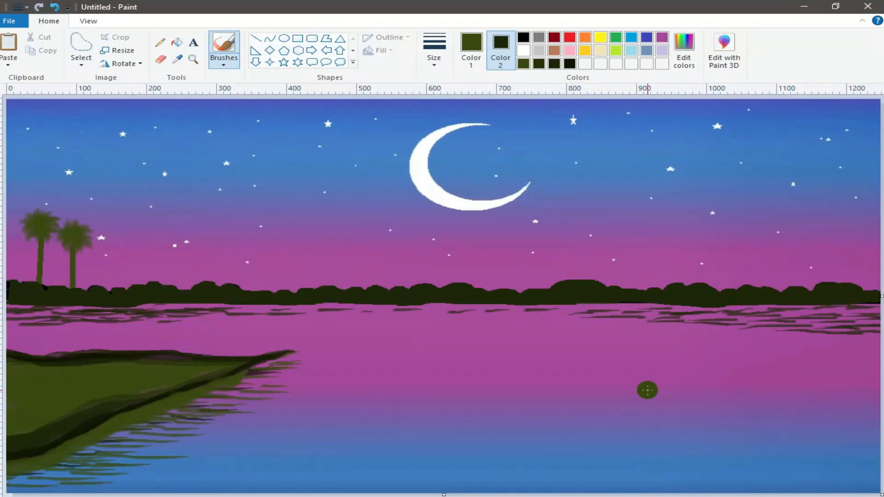
Step: Shade the lower edge of the bank's new olive band with a stroke of the near-black green (red 17, green 21, blue 2)
{"action": "left_click", "coordinate": [570, 64]}
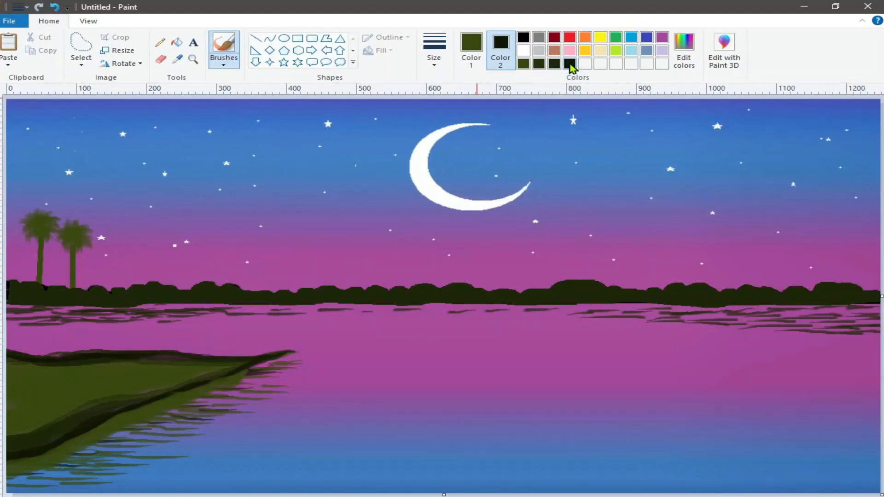
{"action": "left_click", "coordinate": [571, 64]}
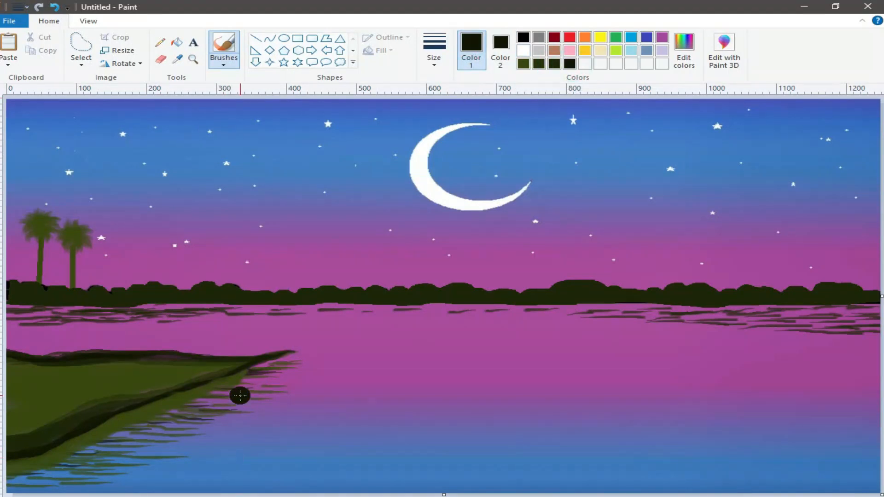
{"action": "left_click_drag", "start_coordinate": [215, 394], "coordinate": [4, 481]}
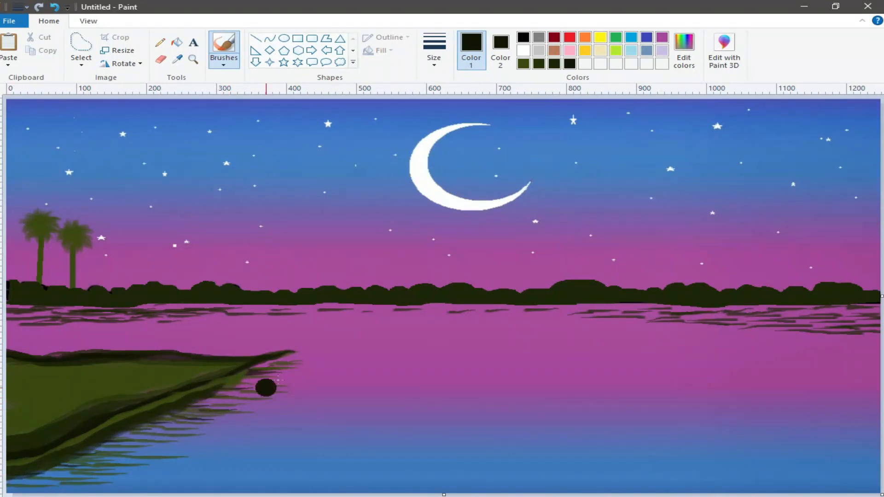
Step: Outline the left bank's lower edge and tip with a thinner brush in custom near-black green (red 16, green 19, blue 2)
{"action": "left_click", "coordinate": [683, 49]}
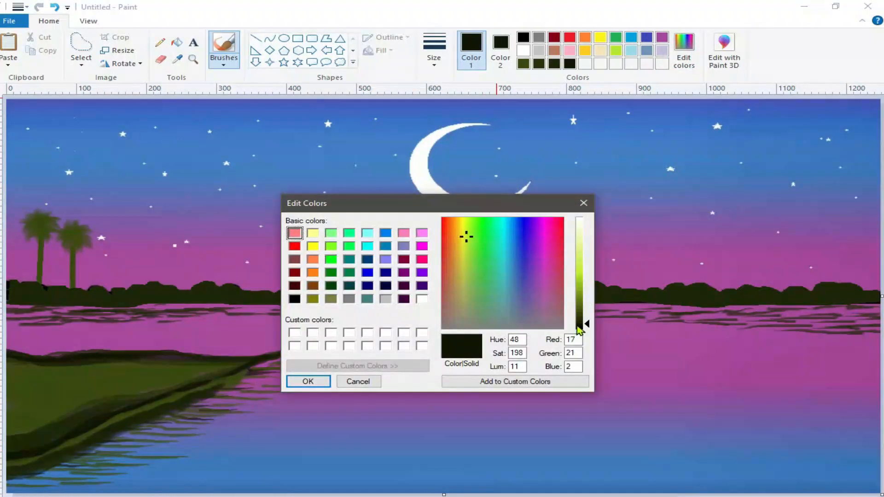
{"action": "left_click", "coordinate": [316, 381]}
{"action": "left_click", "coordinate": [443, 69]}
{"action": "left_click", "coordinate": [446, 106]}
{"action": "left_click", "coordinate": [328, 374]}
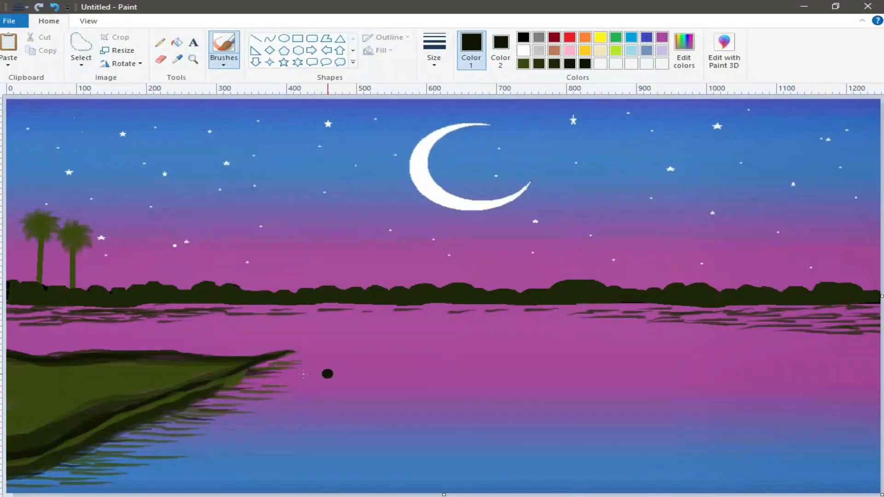
{"action": "mouse_move", "coordinate": [245, 377]}
{"action": "left_mouse_down"}
{"action": "mouse_move", "coordinate": [64, 466]}
{"action": "mouse_move", "coordinate": [8, 483]}
{"action": "left_mouse_up"}
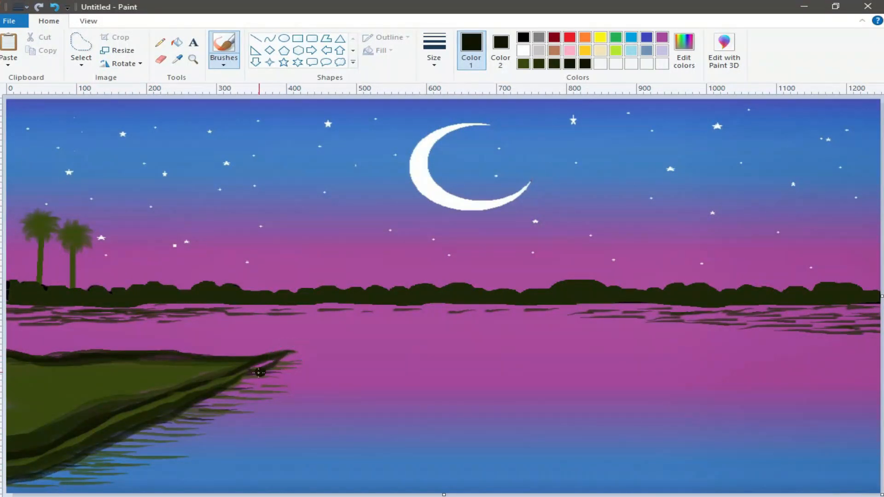
{"action": "mouse_move", "coordinate": [300, 357]}
{"action": "left_mouse_down"}
{"action": "mouse_move", "coordinate": [308, 355]}
{"action": "mouse_move", "coordinate": [267, 368]}
{"action": "left_mouse_up"}
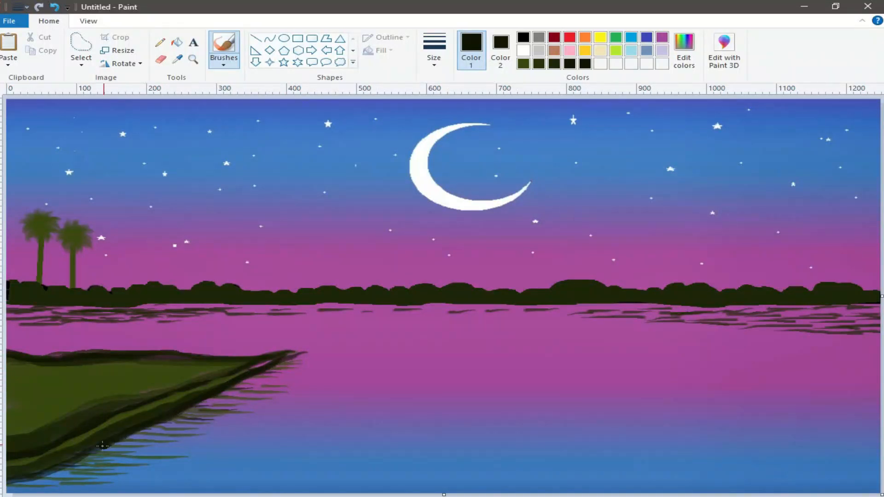
{"action": "mouse_move", "coordinate": [135, 429]}
{"action": "left_mouse_down"}
{"action": "mouse_move", "coordinate": [8, 480]}
{"action": "mouse_move", "coordinate": [8, 469]}
{"action": "mouse_move", "coordinate": [173, 413]}
{"action": "mouse_move", "coordinate": [139, 423]}
{"action": "mouse_move", "coordinate": [159, 420]}
{"action": "left_mouse_up"}
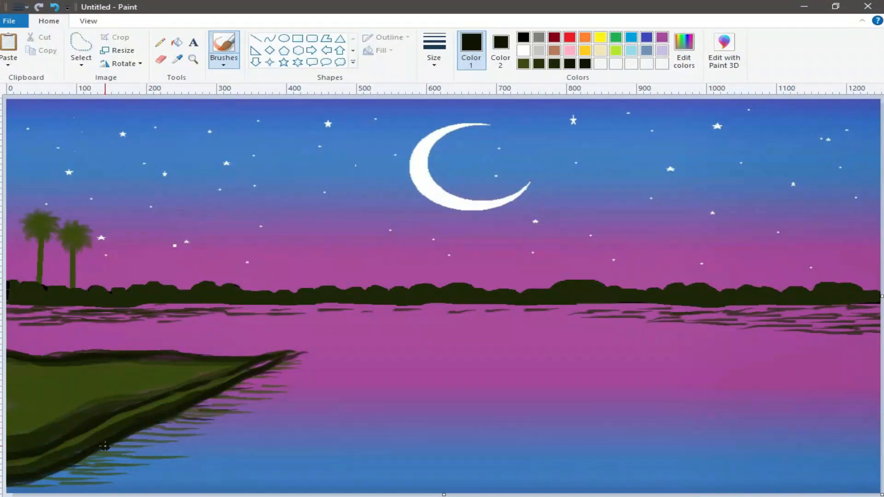
Step: Pick the bank's olive green from the canvas and brush it along the ridge between the bank's two dark lines
{"action": "left_click", "coordinate": [177, 59]}
{"action": "left_click", "coordinate": [34, 402]}
{"action": "mouse_move", "coordinate": [248, 371]}
{"action": "left_mouse_down"}
{"action": "mouse_move", "coordinate": [276, 362]}
{"action": "mouse_move", "coordinate": [101, 434]}
{"action": "mouse_move", "coordinate": [111, 439]}
{"action": "mouse_move", "coordinate": [74, 432]}
{"action": "mouse_move", "coordinate": [100, 438]}
{"action": "mouse_move", "coordinate": [5, 478]}
{"action": "left_mouse_up"}
{"action": "left_click_drag", "start_coordinate": [131, 417], "coordinate": [86, 440]}
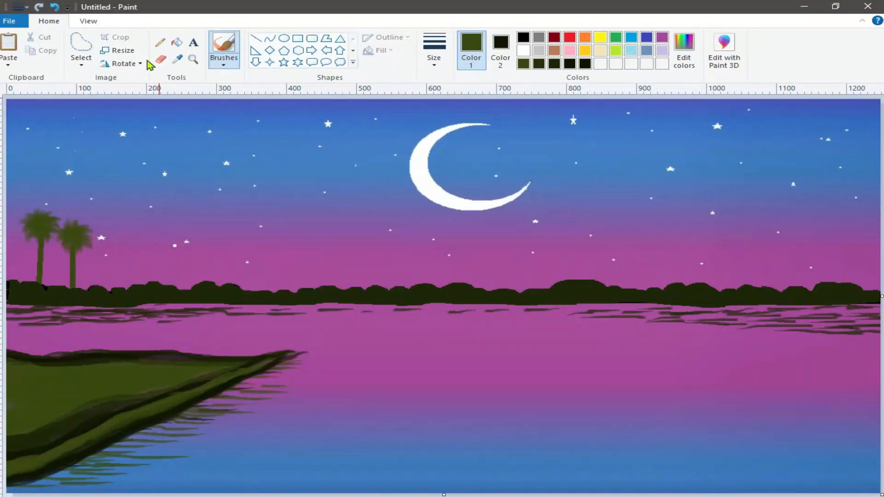
Step: Extend the left bank's tip into the water and darken its upper edge, inner ridge line and lower edge in near-black green
{"action": "left_click", "coordinate": [585, 64]}
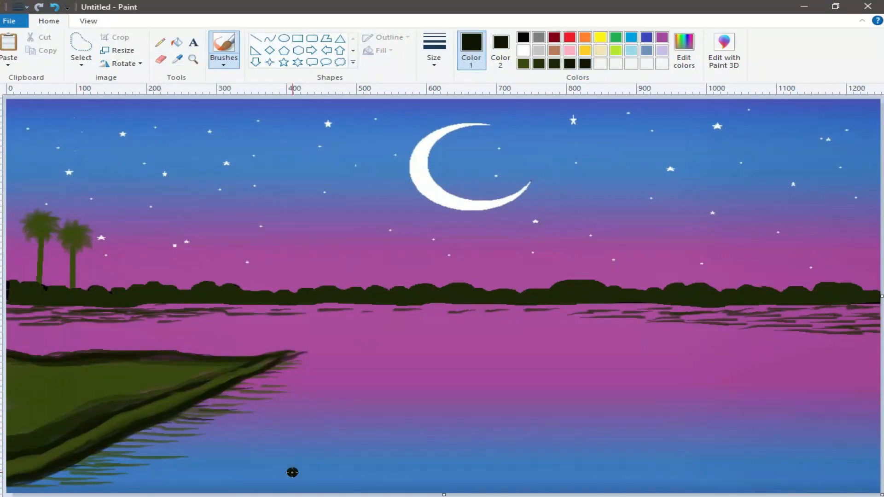
{"action": "left_click_drag", "start_coordinate": [330, 353], "coordinate": [296, 357]}
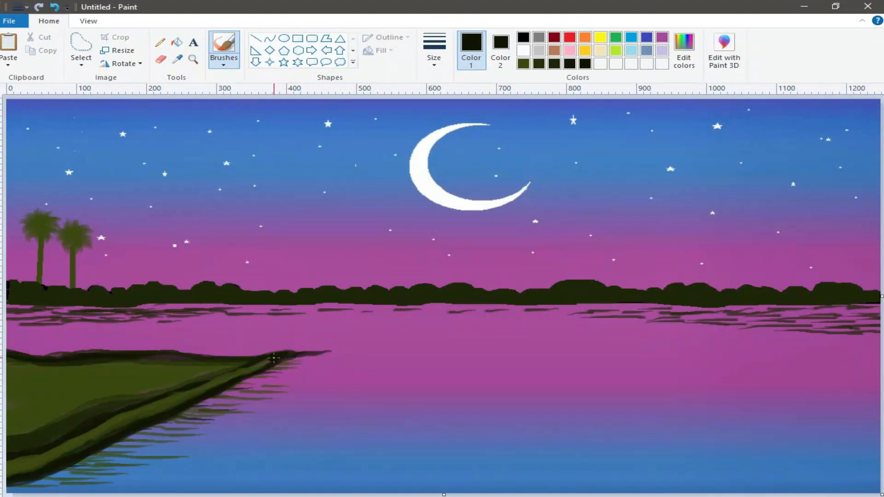
{"action": "left_click_drag", "start_coordinate": [203, 361], "coordinate": [57, 356]}
{"action": "left_click_drag", "start_coordinate": [295, 355], "coordinate": [267, 367]}
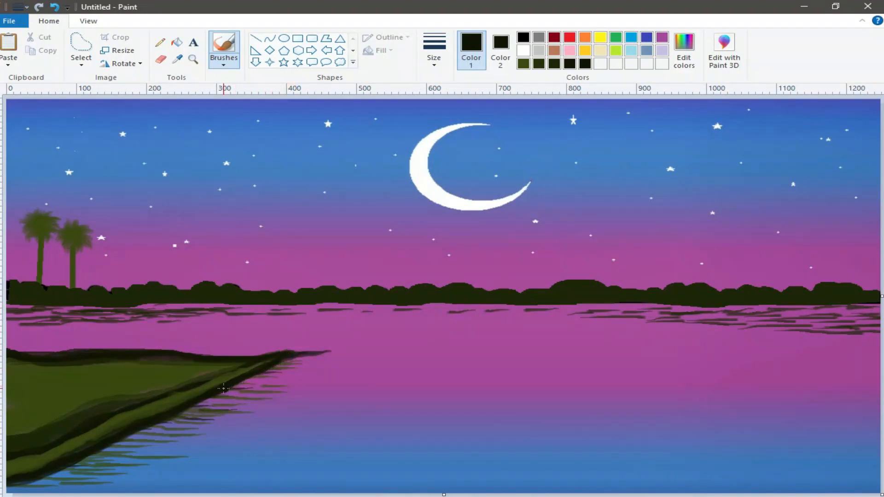
{"action": "left_click_drag", "start_coordinate": [190, 407], "coordinate": [121, 439]}
{"action": "left_click_drag", "start_coordinate": [169, 418], "coordinate": [20, 483]}
{"action": "left_click_drag", "start_coordinate": [256, 364], "coordinate": [160, 394]}
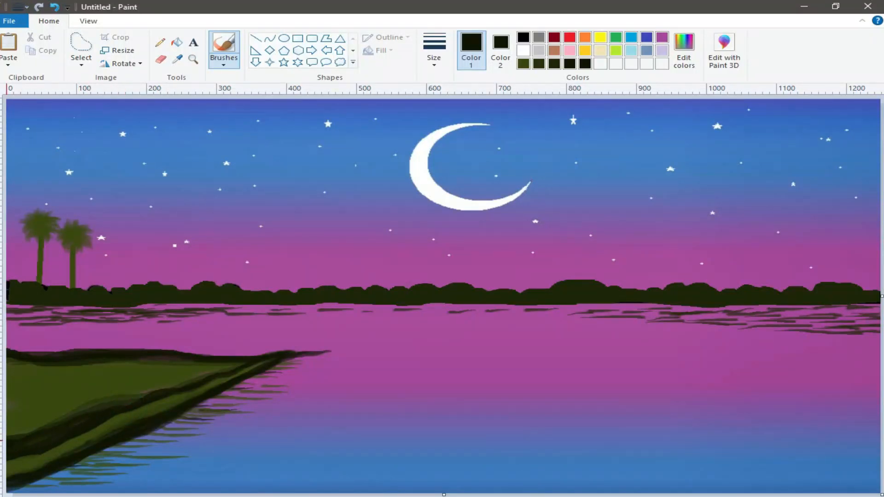
Step: Mix a slightly lighter custom dark olive green, then shade the left bank and add ripples below the treeline's right part
{"action": "left_click", "coordinate": [684, 49]}
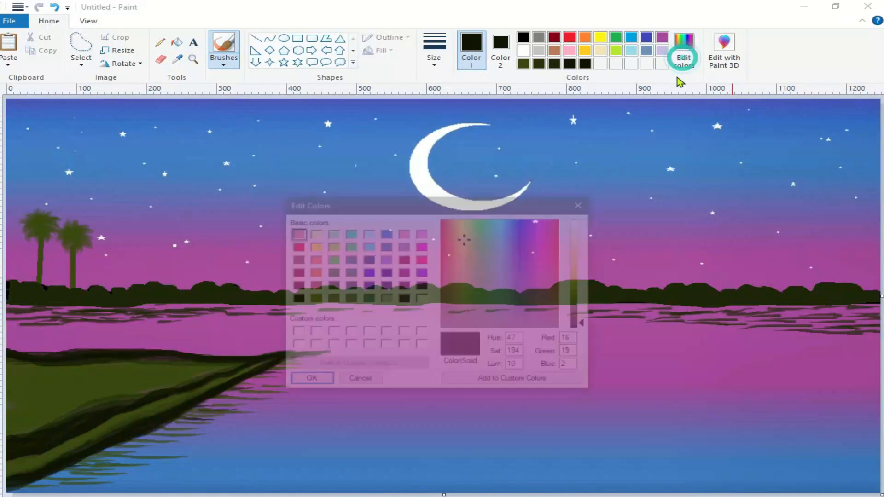
{"action": "left_click_drag", "start_coordinate": [581, 321], "coordinate": [581, 312]}
{"action": "left_click", "coordinate": [306, 382]}
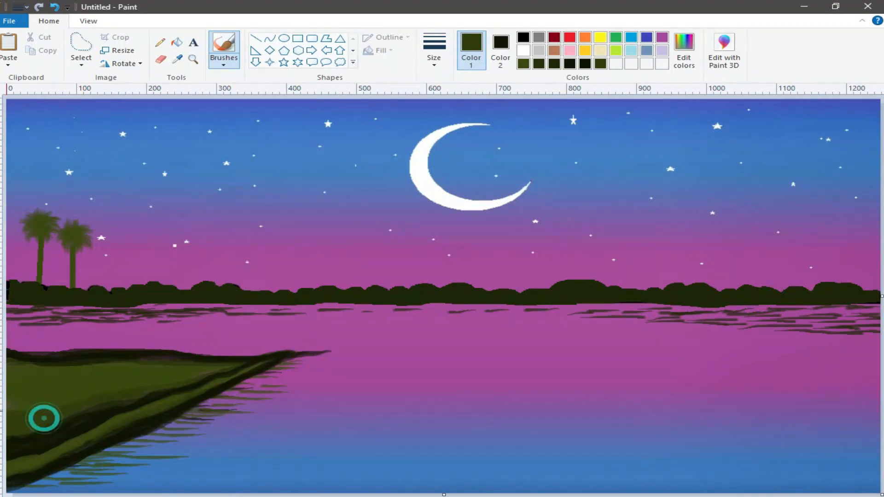
{"action": "left_click_drag", "start_coordinate": [592, 308], "coordinate": [663, 310]}
{"action": "left_click", "coordinate": [81, 63]}
{"action": "left_click", "coordinate": [92, 104]}
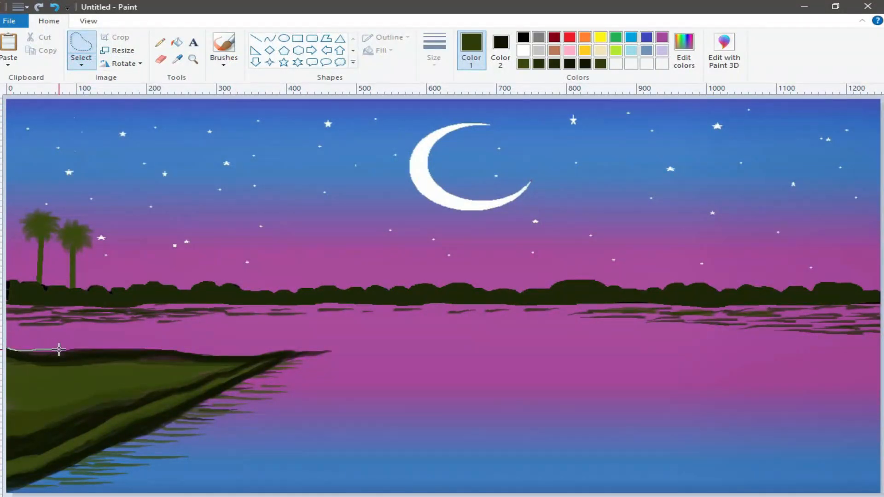
{"action": "mouse_move", "coordinate": [93, 348]}
{"action": "left_mouse_down"}
{"action": "mouse_move", "coordinate": [209, 358]}
{"action": "mouse_move", "coordinate": [326, 351]}
{"action": "mouse_move", "coordinate": [279, 360]}
{"action": "mouse_move", "coordinate": [7, 485]}
{"action": "left_mouse_up"}
{"action": "right_click", "coordinate": [124, 361]}
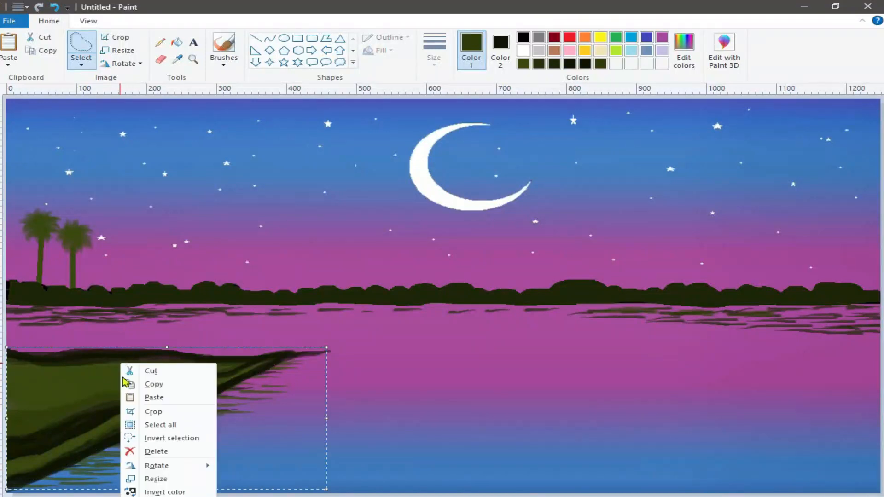
{"action": "left_click", "coordinate": [158, 384]}
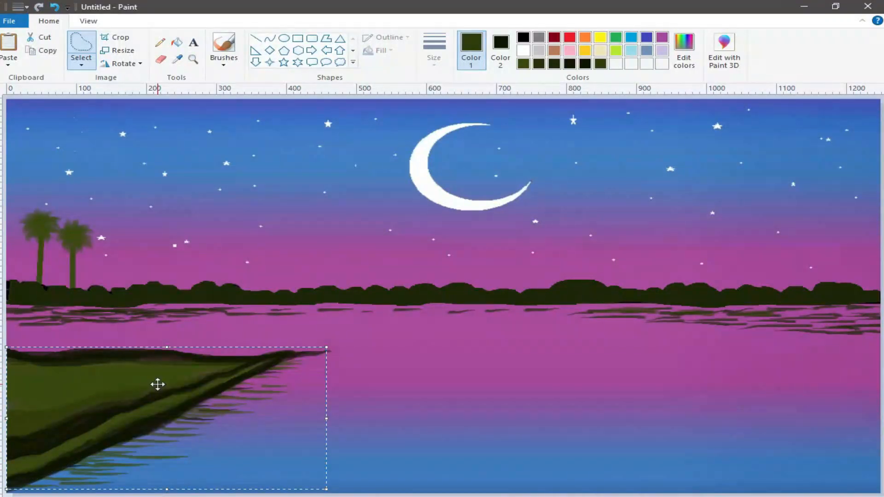
Step: Set Color 2 to white, then trace a free-form selection around the left bank with its ripples and copy it
{"action": "left_click", "coordinate": [501, 47]}
{"action": "left_click", "coordinate": [524, 51]}
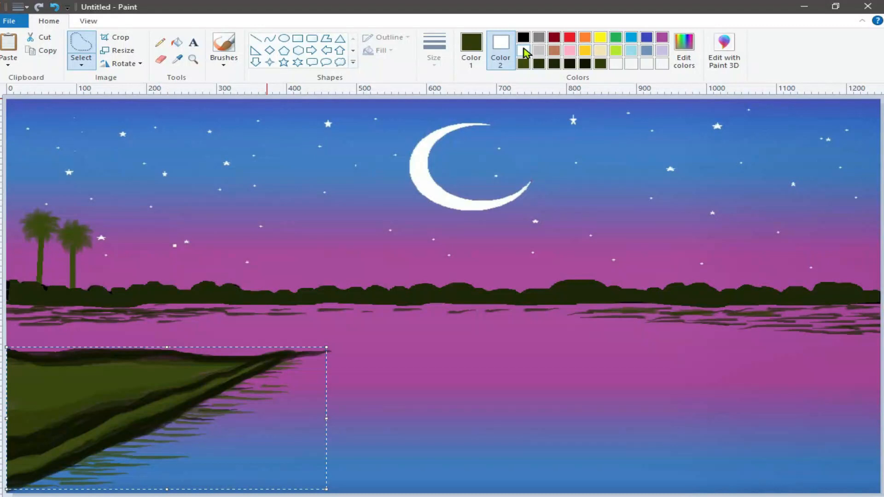
{"action": "left_click", "coordinate": [388, 485]}
{"action": "left_click", "coordinate": [81, 65]}
{"action": "left_click", "coordinate": [110, 105]}
{"action": "mouse_move", "coordinate": [2, 358]}
{"action": "left_mouse_down"}
{"action": "mouse_move", "coordinate": [9, 347]}
{"action": "mouse_move", "coordinate": [27, 352]}
{"action": "left_mouse_up"}
{"action": "left_click_drag", "start_coordinate": [7, 348], "coordinate": [135, 346]}
{"action": "left_click_drag", "start_coordinate": [205, 356], "coordinate": [234, 358]}
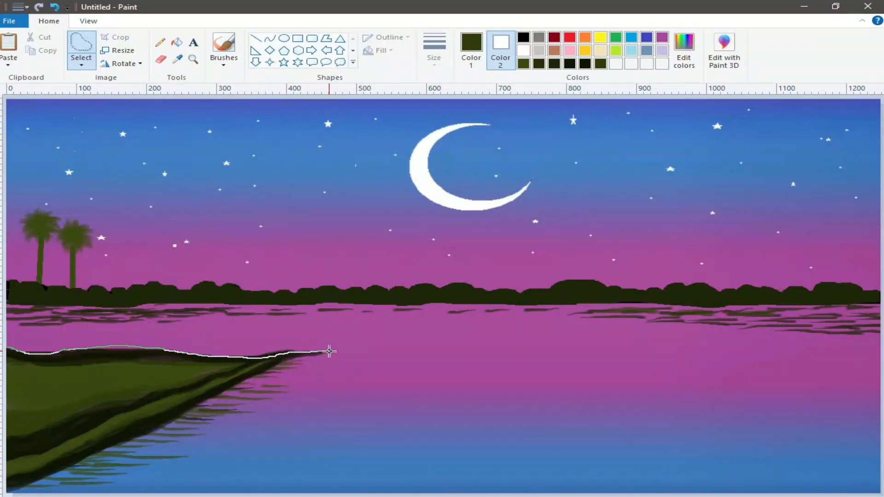
{"action": "mouse_move", "coordinate": [322, 355]}
{"action": "left_mouse_down"}
{"action": "mouse_move", "coordinate": [288, 403]}
{"action": "mouse_move", "coordinate": [246, 433]}
{"action": "mouse_move", "coordinate": [147, 483]}
{"action": "mouse_move", "coordinate": [110, 494]}
{"action": "mouse_move", "coordinate": [3, 491]}
{"action": "left_mouse_up"}
{"action": "right_click", "coordinate": [71, 373]}
{"action": "left_click", "coordinate": [102, 396]}
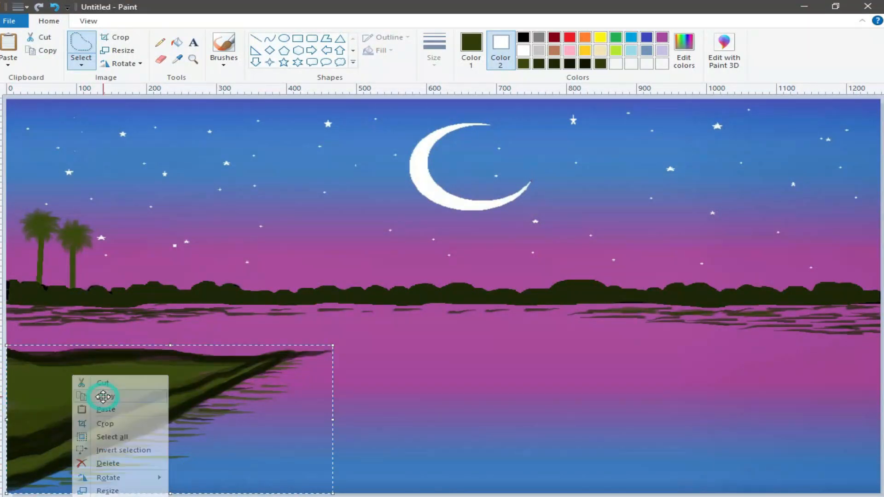
Step: Paste the copied bank, flip it horizontally and place it in the canvas's lower right corner, mirroring the left bank
{"action": "left_click", "coordinate": [17, 64]}
{"action": "left_click", "coordinate": [18, 82]}
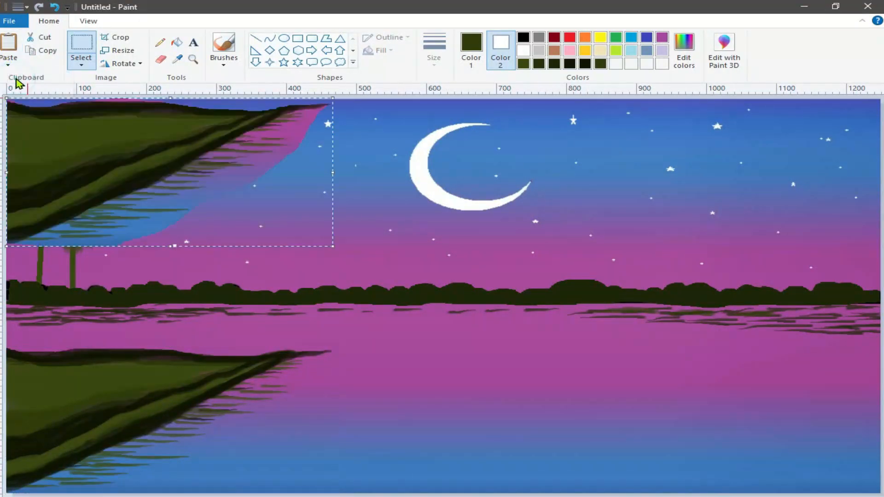
{"action": "left_click", "coordinate": [122, 63]}
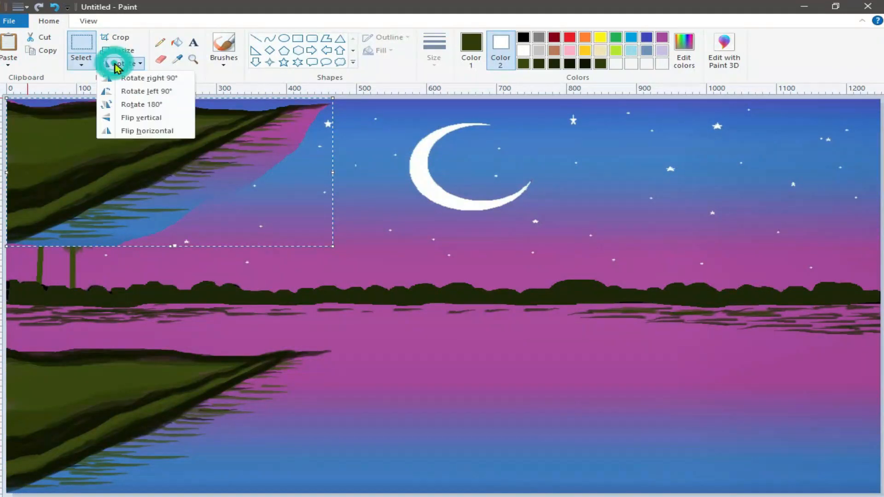
{"action": "left_click", "coordinate": [124, 131]}
{"action": "left_click_drag", "start_coordinate": [132, 138], "coordinate": [687, 385]}
{"action": "left_click", "coordinate": [469, 401]}
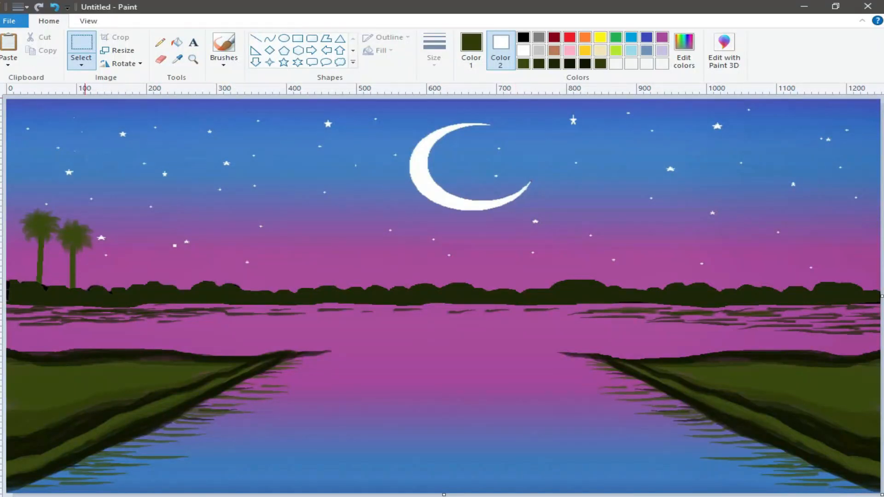
Step: Draw thin dark olive ripple lines with the 2px Pencil in the water along the left bank's whole lower edge
{"action": "left_click", "coordinate": [160, 42]}
{"action": "left_click", "coordinate": [430, 70]}
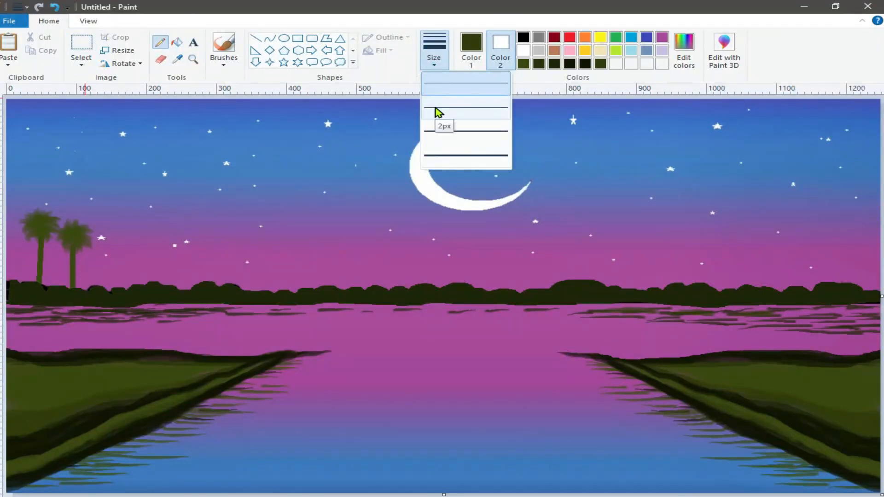
{"action": "left_click", "coordinate": [438, 111]}
{"action": "left_click_drag", "start_coordinate": [305, 377], "coordinate": [278, 370]}
{"action": "left_click_drag", "start_coordinate": [314, 367], "coordinate": [285, 366]}
{"action": "mouse_move", "coordinate": [315, 363]}
{"action": "left_mouse_down"}
{"action": "mouse_move", "coordinate": [299, 361]}
{"action": "mouse_move", "coordinate": [314, 362]}
{"action": "left_mouse_up"}
{"action": "mouse_move", "coordinate": [318, 358]}
{"action": "left_mouse_down"}
{"action": "mouse_move", "coordinate": [354, 354]}
{"action": "mouse_move", "coordinate": [330, 355]}
{"action": "left_mouse_up"}
{"action": "left_click_drag", "start_coordinate": [253, 383], "coordinate": [284, 381]}
{"action": "left_click_drag", "start_coordinate": [284, 386], "coordinate": [252, 390]}
{"action": "left_click_drag", "start_coordinate": [288, 393], "coordinate": [271, 391]}
{"action": "left_click_drag", "start_coordinate": [290, 395], "coordinate": [223, 396]}
{"action": "mouse_move", "coordinate": [252, 407]}
{"action": "left_mouse_down"}
{"action": "mouse_move", "coordinate": [203, 407]}
{"action": "mouse_move", "coordinate": [164, 437]}
{"action": "mouse_move", "coordinate": [131, 444]}
{"action": "left_mouse_up"}
{"action": "mouse_move", "coordinate": [153, 447]}
{"action": "left_mouse_down"}
{"action": "mouse_move", "coordinate": [126, 444]}
{"action": "mouse_move", "coordinate": [105, 453]}
{"action": "mouse_move", "coordinate": [110, 463]}
{"action": "mouse_move", "coordinate": [87, 468]}
{"action": "left_mouse_up"}
{"action": "left_click_drag", "start_coordinate": [85, 468], "coordinate": [72, 469]}
{"action": "mouse_move", "coordinate": [126, 475]}
{"action": "left_mouse_down"}
{"action": "mouse_move", "coordinate": [63, 475]}
{"action": "mouse_move", "coordinate": [105, 483]}
{"action": "mouse_move", "coordinate": [36, 485]}
{"action": "mouse_move", "coordinate": [83, 491]}
{"action": "mouse_move", "coordinate": [38, 491]}
{"action": "left_mouse_up"}
{"action": "mouse_move", "coordinate": [97, 487]}
{"action": "left_mouse_down"}
{"action": "mouse_move", "coordinate": [60, 488]}
{"action": "mouse_move", "coordinate": [97, 484]}
{"action": "left_mouse_up"}
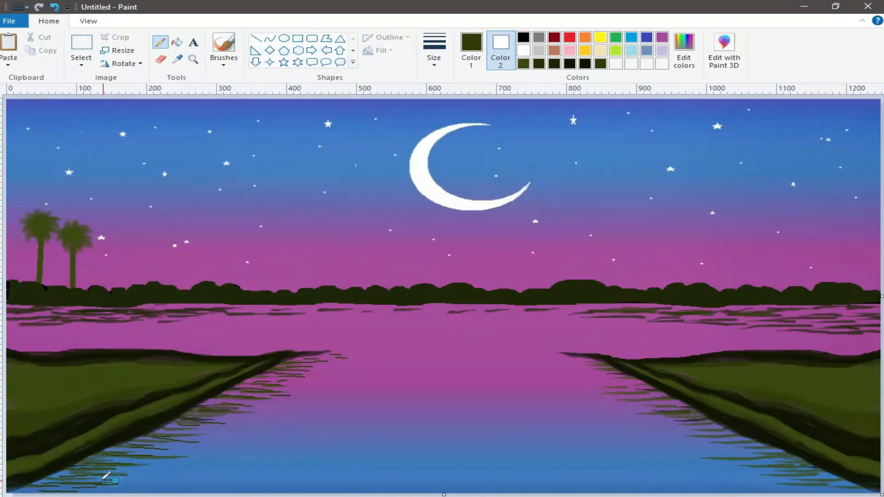
Step: Draw matching thin dark olive ripple lines in the water along the right bank, from its lower end to its tip
{"action": "mouse_move", "coordinate": [704, 456]}
{"action": "left_mouse_down"}
{"action": "mouse_move", "coordinate": [780, 460]}
{"action": "mouse_move", "coordinate": [750, 467]}
{"action": "mouse_move", "coordinate": [825, 484]}
{"action": "left_mouse_up"}
{"action": "left_click_drag", "start_coordinate": [706, 450], "coordinate": [758, 451]}
{"action": "mouse_move", "coordinate": [694, 446]}
{"action": "left_mouse_down"}
{"action": "mouse_move", "coordinate": [740, 443]}
{"action": "mouse_move", "coordinate": [708, 442]}
{"action": "left_mouse_up"}
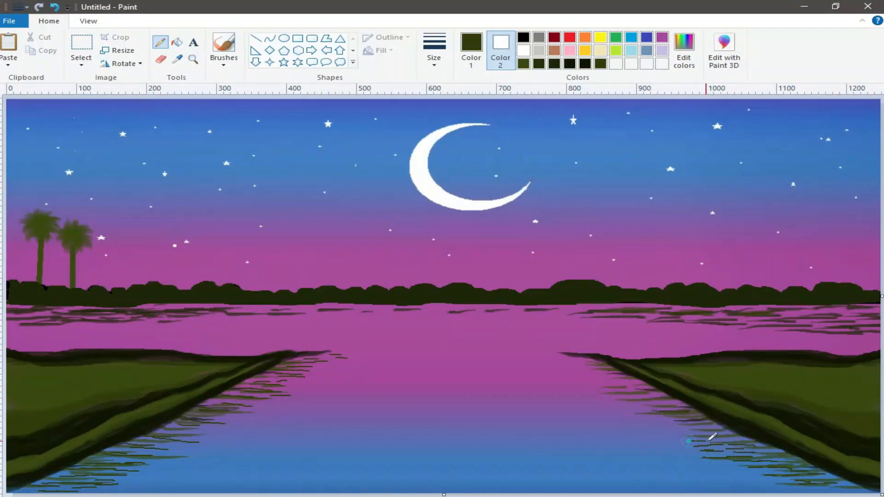
{"action": "mouse_move", "coordinate": [625, 408]}
{"action": "left_mouse_down"}
{"action": "mouse_move", "coordinate": [663, 407]}
{"action": "mouse_move", "coordinate": [625, 403]}
{"action": "mouse_move", "coordinate": [664, 403]}
{"action": "mouse_move", "coordinate": [618, 398]}
{"action": "mouse_move", "coordinate": [662, 392]}
{"action": "mouse_move", "coordinate": [610, 392]}
{"action": "mouse_move", "coordinate": [624, 388]}
{"action": "mouse_move", "coordinate": [599, 385]}
{"action": "mouse_move", "coordinate": [618, 376]}
{"action": "left_mouse_up"}
{"action": "mouse_move", "coordinate": [578, 368]}
{"action": "left_mouse_down"}
{"action": "mouse_move", "coordinate": [603, 368]}
{"action": "mouse_move", "coordinate": [591, 361]}
{"action": "left_mouse_up"}
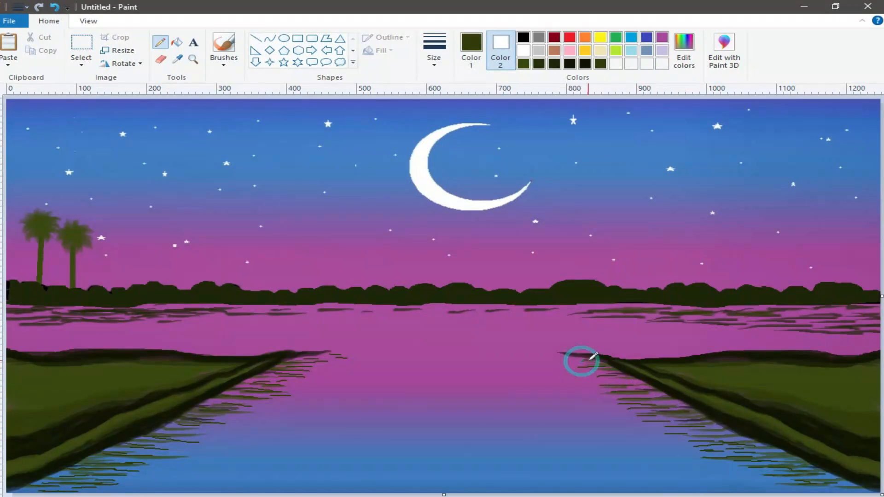
Step: Set Color 2 to dark green and Color 1 to near-black green, then add darker ripples along the right bank
{"action": "left_click", "coordinate": [555, 64]}
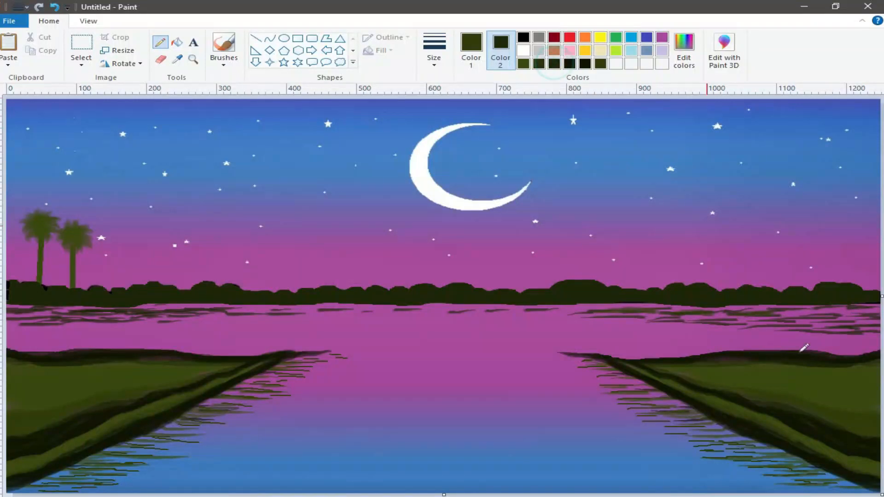
{"action": "left_click", "coordinate": [471, 43]}
{"action": "left_click", "coordinate": [569, 64]}
{"action": "left_click", "coordinate": [627, 384]}
{"action": "mouse_move", "coordinate": [619, 392]}
{"action": "left_mouse_down"}
{"action": "mouse_move", "coordinate": [651, 401]}
{"action": "mouse_move", "coordinate": [632, 402]}
{"action": "mouse_move", "coordinate": [704, 420]}
{"action": "mouse_move", "coordinate": [720, 433]}
{"action": "mouse_move", "coordinate": [715, 442]}
{"action": "mouse_move", "coordinate": [811, 468]}
{"action": "left_mouse_up"}
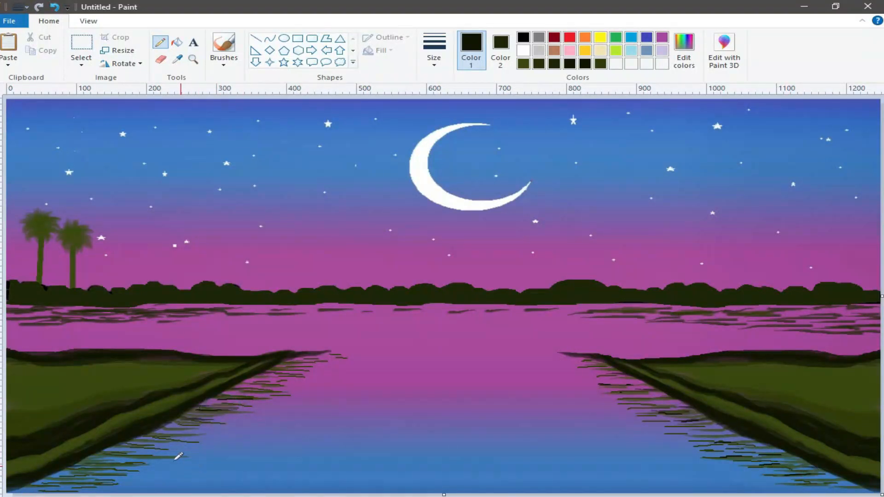
Step: Add near-black green ripple lines along the left bank's water edge, up to its tip
{"action": "left_click_drag", "start_coordinate": [146, 439], "coordinate": [142, 440]}
{"action": "mouse_move", "coordinate": [149, 446]}
{"action": "left_mouse_down"}
{"action": "mouse_move", "coordinate": [94, 454]}
{"action": "mouse_move", "coordinate": [112, 463]}
{"action": "mouse_move", "coordinate": [86, 461]}
{"action": "mouse_move", "coordinate": [93, 469]}
{"action": "mouse_move", "coordinate": [67, 469]}
{"action": "mouse_move", "coordinate": [81, 480]}
{"action": "mouse_move", "coordinate": [47, 491]}
{"action": "left_mouse_up"}
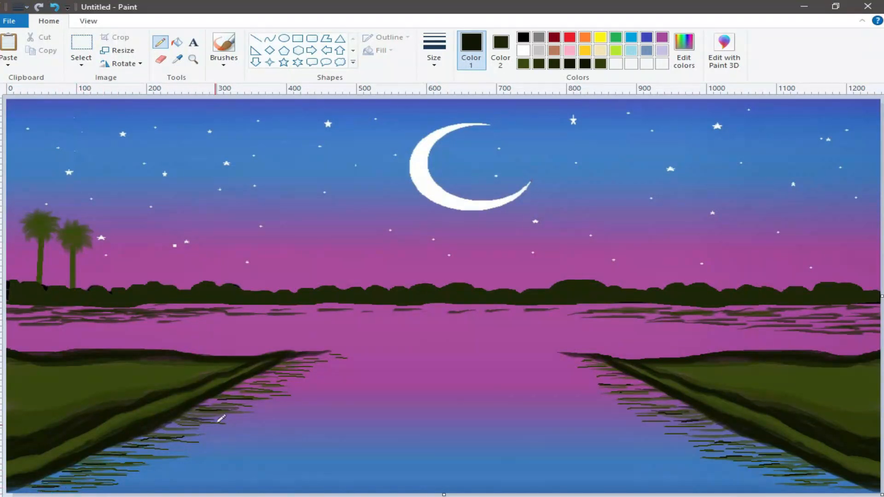
{"action": "left_click_drag", "start_coordinate": [314, 363], "coordinate": [291, 357]}
Step: Darken the waterline beneath the treeline with near-black green strokes across the full width of the lake
{"action": "left_click_drag", "start_coordinate": [253, 309], "coordinate": [88, 309]}
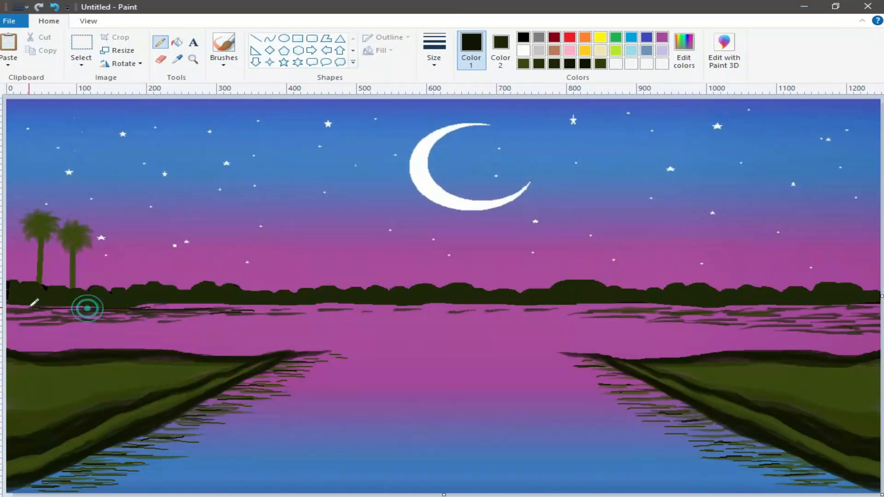
{"action": "mouse_move", "coordinate": [29, 296]}
{"action": "left_mouse_down"}
{"action": "mouse_move", "coordinate": [65, 302]}
{"action": "mouse_move", "coordinate": [54, 306]}
{"action": "left_mouse_up"}
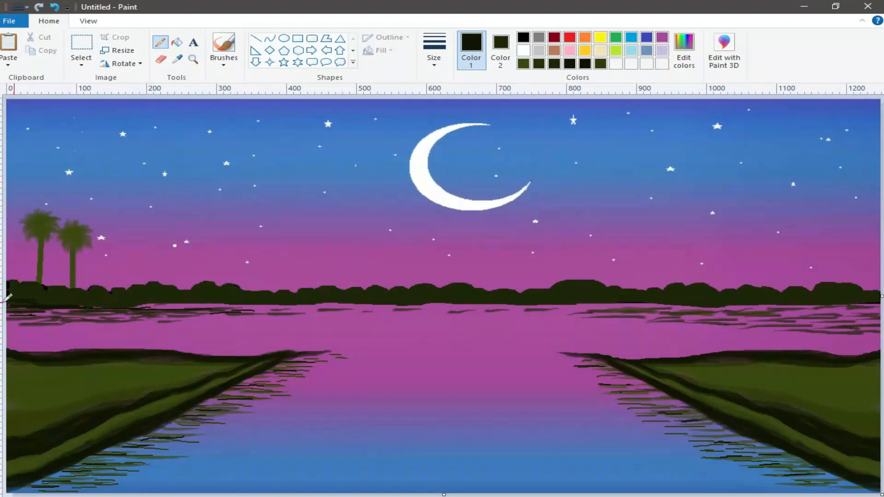
{"action": "mouse_move", "coordinate": [129, 306]}
{"action": "left_mouse_down"}
{"action": "mouse_move", "coordinate": [209, 298]}
{"action": "mouse_move", "coordinate": [166, 300]}
{"action": "mouse_move", "coordinate": [219, 305]}
{"action": "mouse_move", "coordinate": [145, 302]}
{"action": "mouse_move", "coordinate": [269, 306]}
{"action": "left_mouse_up"}
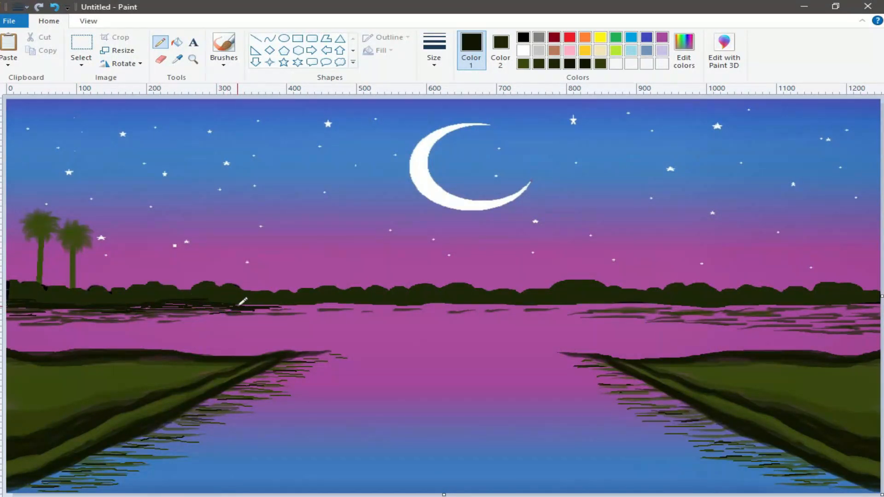
{"action": "left_click_drag", "start_coordinate": [328, 302], "coordinate": [352, 305]}
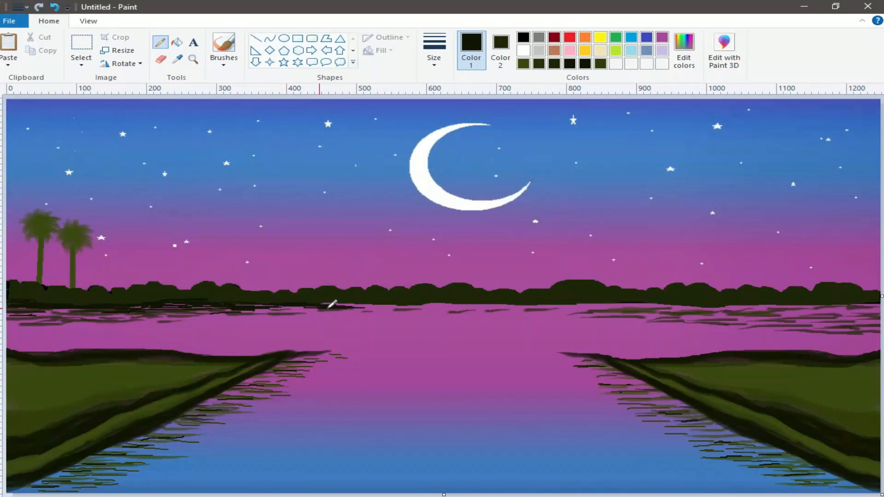
{"action": "left_click_drag", "start_coordinate": [430, 306], "coordinate": [468, 305]}
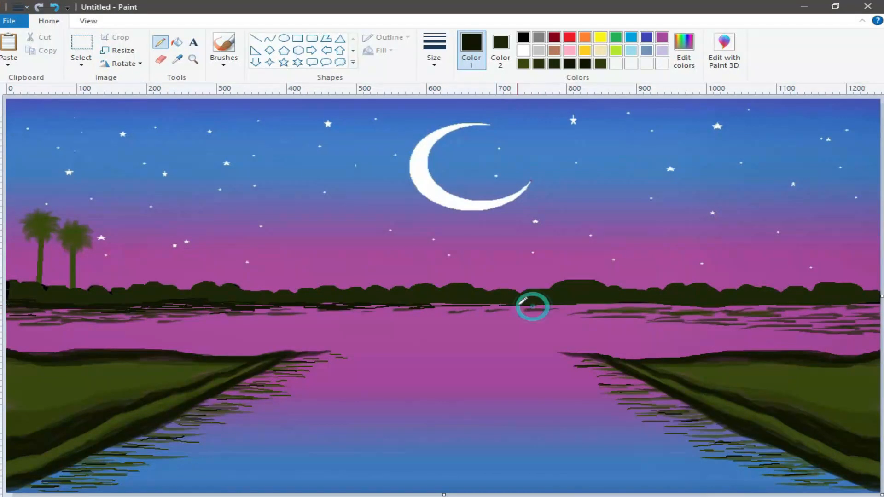
{"action": "left_click_drag", "start_coordinate": [599, 306], "coordinate": [486, 303]}
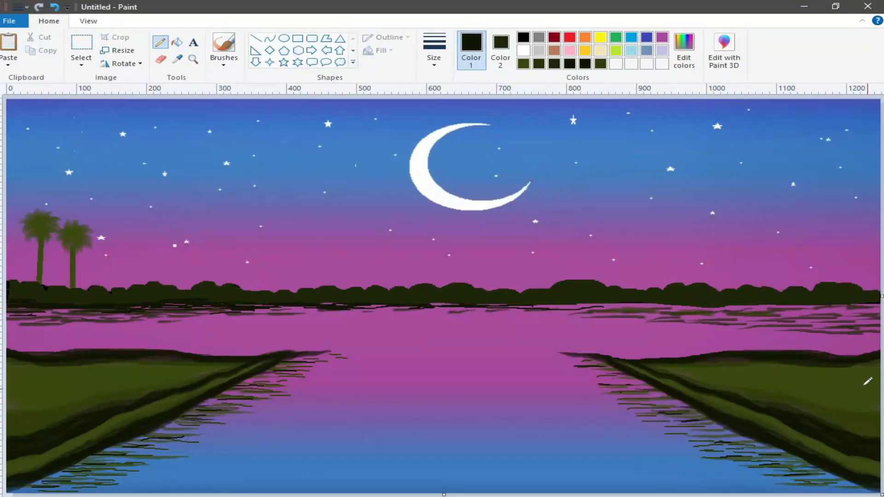
{"action": "left_click_drag", "start_coordinate": [709, 305], "coordinate": [586, 300]}
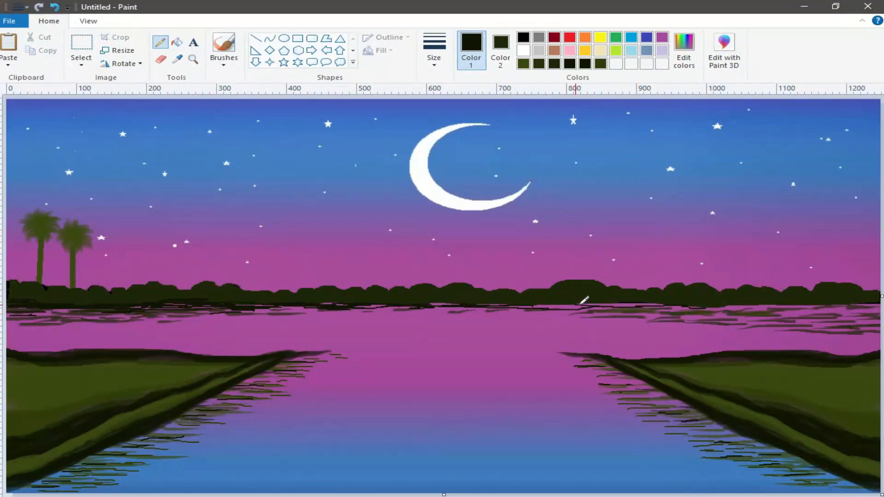
{"action": "mouse_move", "coordinate": [802, 304]}
{"action": "left_mouse_down"}
{"action": "mouse_move", "coordinate": [842, 309]}
{"action": "mouse_move", "coordinate": [798, 304]}
{"action": "left_mouse_up"}
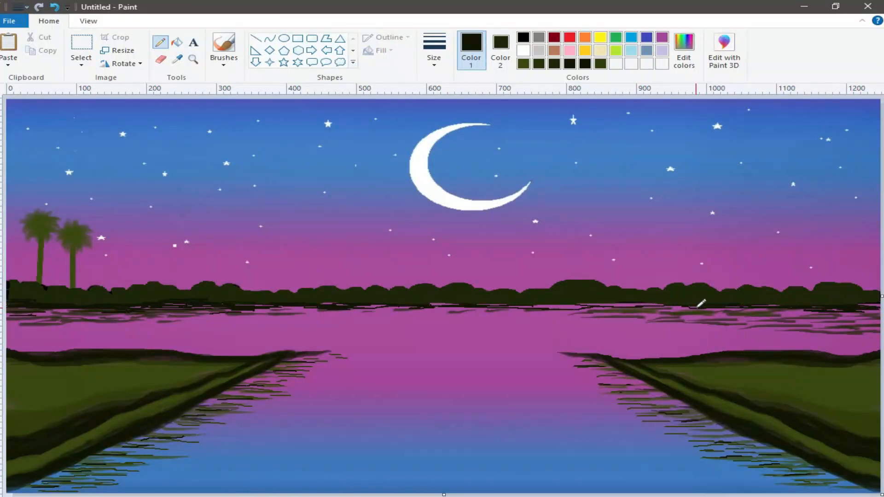
{"action": "left_click_drag", "start_coordinate": [657, 301], "coordinate": [541, 307]}
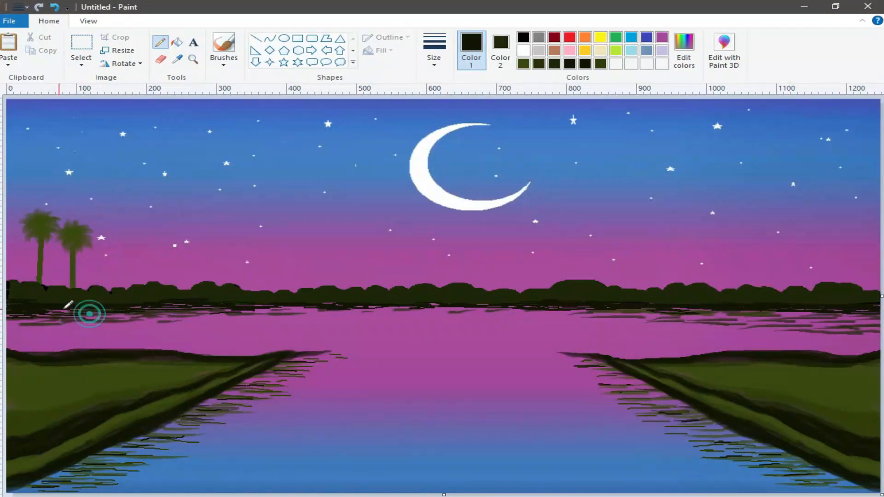
Step: Add near-black green ripples in the water below both ends of the treeline, near the canvas sides
{"action": "mouse_move", "coordinate": [56, 319]}
{"action": "left_mouse_down"}
{"action": "mouse_move", "coordinate": [16, 318]}
{"action": "mouse_move", "coordinate": [88, 315]}
{"action": "left_mouse_up"}
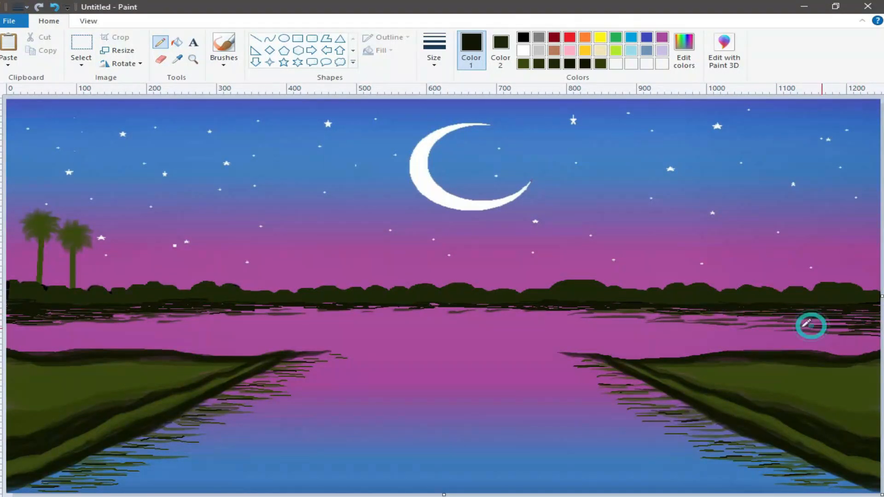
{"action": "left_click_drag", "start_coordinate": [851, 342], "coordinate": [879, 341]}
{"action": "left_click_drag", "start_coordinate": [44, 329], "coordinate": [6, 328]}
{"action": "left_click_drag", "start_coordinate": [39, 327], "coordinate": [8, 325]}
{"action": "left_click_drag", "start_coordinate": [64, 329], "coordinate": [7, 332]}
{"action": "left_click_drag", "start_coordinate": [72, 327], "coordinate": [35, 326]}
{"action": "mouse_move", "coordinate": [92, 326]}
{"action": "left_mouse_down"}
{"action": "mouse_move", "coordinate": [49, 326]}
{"action": "mouse_move", "coordinate": [76, 326]}
{"action": "left_mouse_up"}
{"action": "left_click_drag", "start_coordinate": [131, 317], "coordinate": [91, 317]}
{"action": "left_click_drag", "start_coordinate": [167, 314], "coordinate": [134, 316]}
{"action": "left_click_drag", "start_coordinate": [209, 315], "coordinate": [183, 315]}
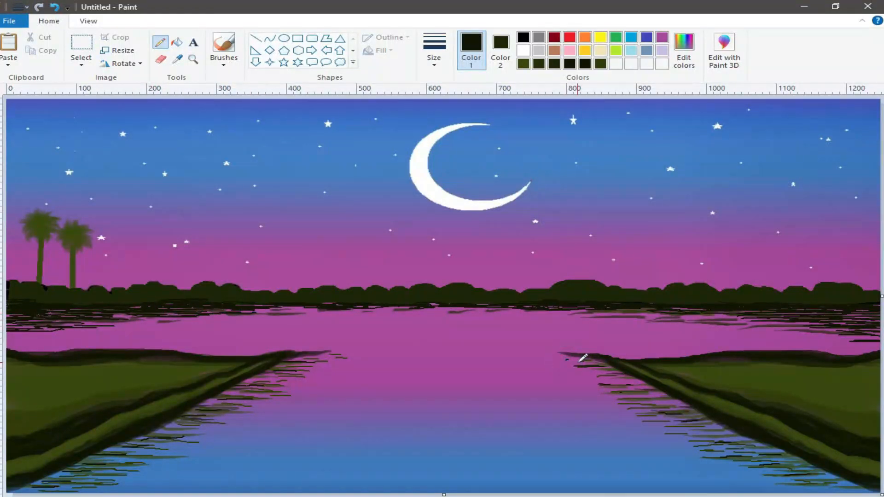
Step: Add near-black ripples at the right bank's tip, then lighter olive ripples along both banks, and undo the stray mark on the left bank
{"action": "mouse_move", "coordinate": [618, 374]}
{"action": "left_mouse_down"}
{"action": "mouse_move", "coordinate": [592, 382]}
{"action": "mouse_move", "coordinate": [627, 390]}
{"action": "left_mouse_up"}
{"action": "left_click", "coordinate": [523, 65]}
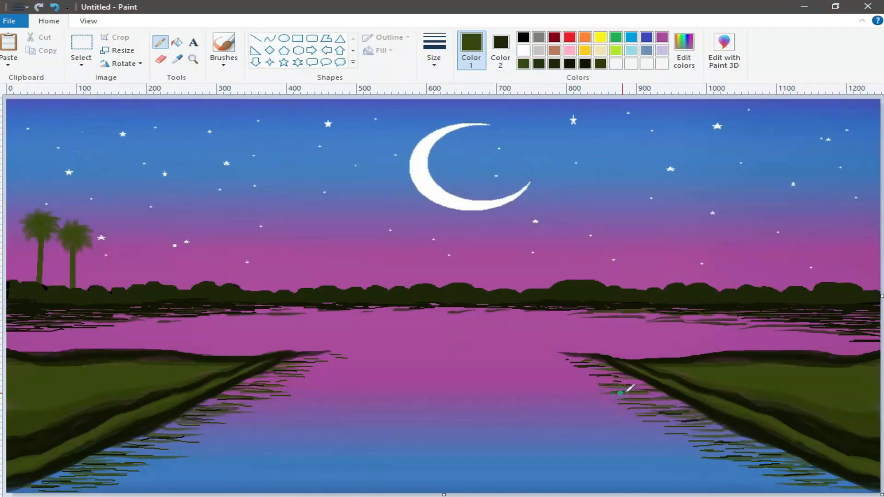
{"action": "mouse_move", "coordinate": [662, 418]}
{"action": "left_mouse_down"}
{"action": "mouse_move", "coordinate": [681, 417]}
{"action": "mouse_move", "coordinate": [724, 443]}
{"action": "left_mouse_up"}
{"action": "mouse_move", "coordinate": [730, 448]}
{"action": "left_mouse_down"}
{"action": "mouse_move", "coordinate": [764, 449]}
{"action": "mouse_move", "coordinate": [814, 482]}
{"action": "mouse_move", "coordinate": [865, 491]}
{"action": "left_mouse_up"}
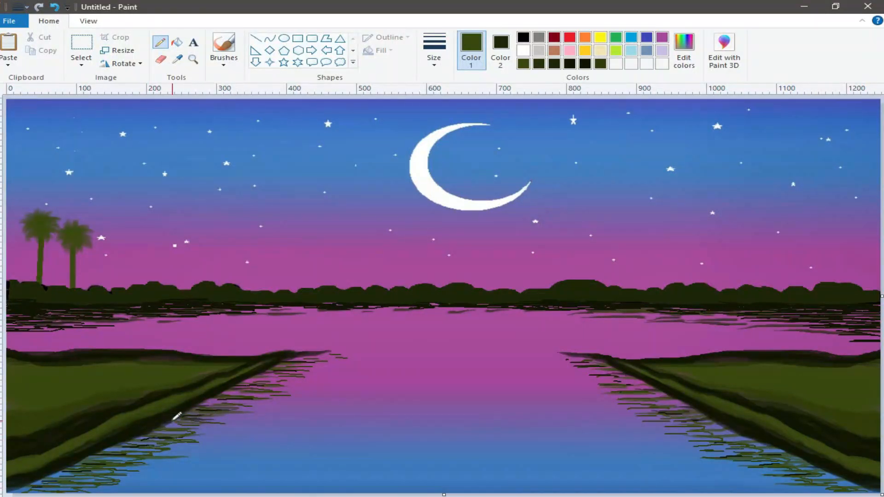
{"action": "left_click_drag", "start_coordinate": [91, 423], "coordinate": [92, 425]}
{"action": "left_click", "coordinate": [55, 6]}
Step: Starting from orange, mix a dark brown custom Color 1 with Red 60, Green 23, Blue 0
{"action": "left_click", "coordinate": [585, 37]}
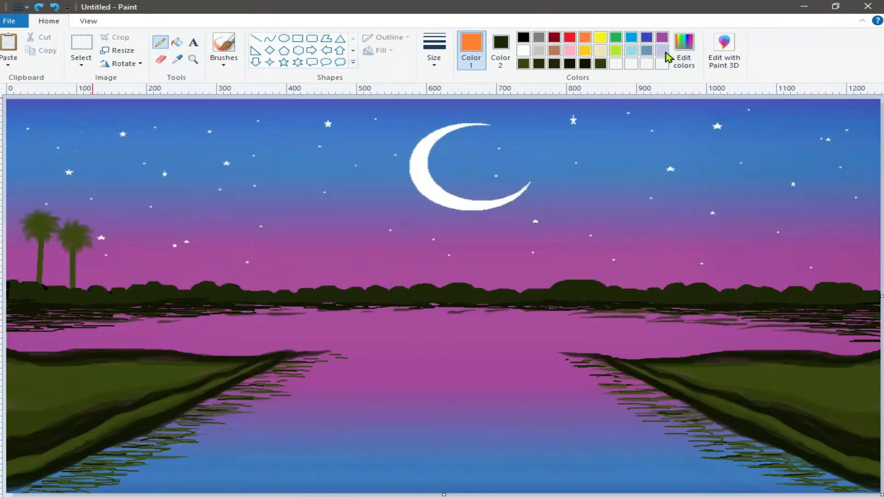
{"action": "left_click", "coordinate": [684, 49]}
{"action": "left_click", "coordinate": [585, 317]}
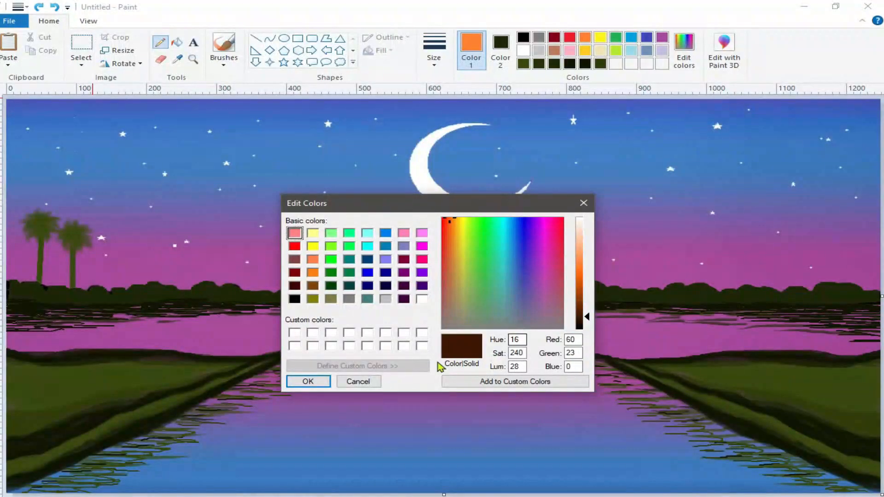
{"action": "left_click", "coordinate": [308, 382]}
Step: Paint a dark brown tree trunk with the regular brush at its thickest size, from the canvas's upper edge down into the left bank
{"action": "left_click", "coordinate": [223, 68]}
{"action": "left_click", "coordinate": [227, 87]}
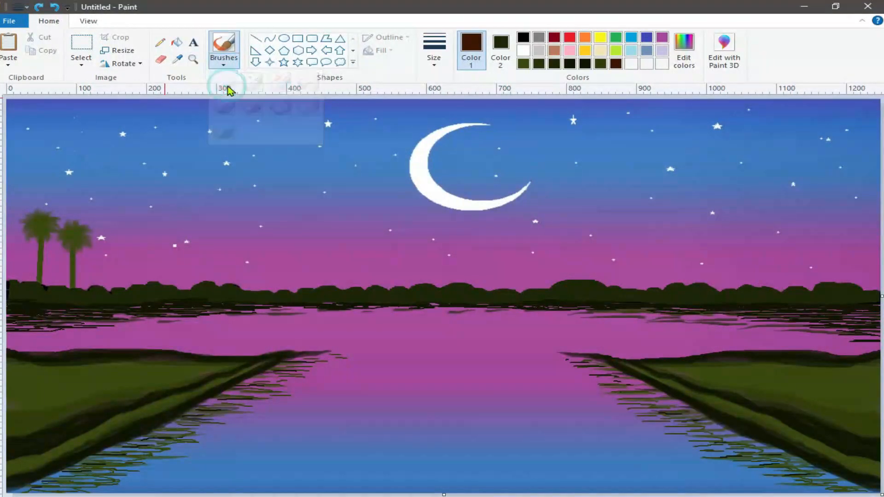
{"action": "left_click", "coordinate": [435, 61]}
{"action": "left_click", "coordinate": [450, 154]}
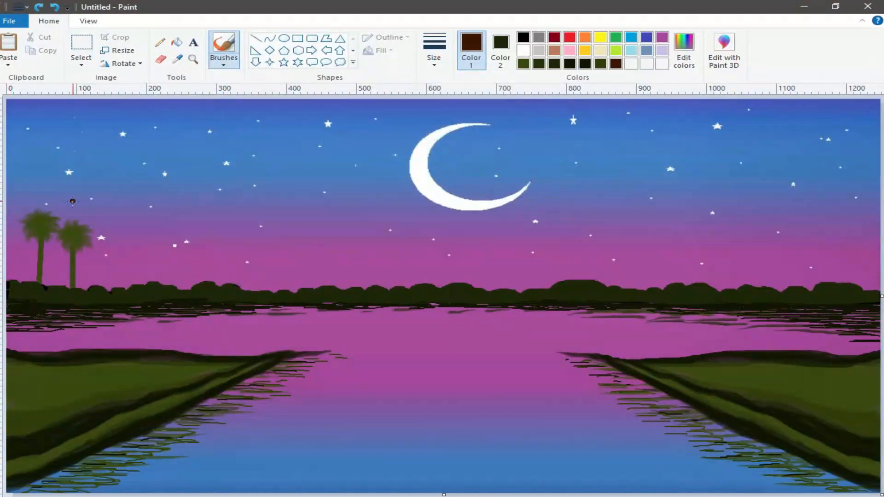
{"action": "left_click_drag", "start_coordinate": [68, 193], "coordinate": [44, 404]}
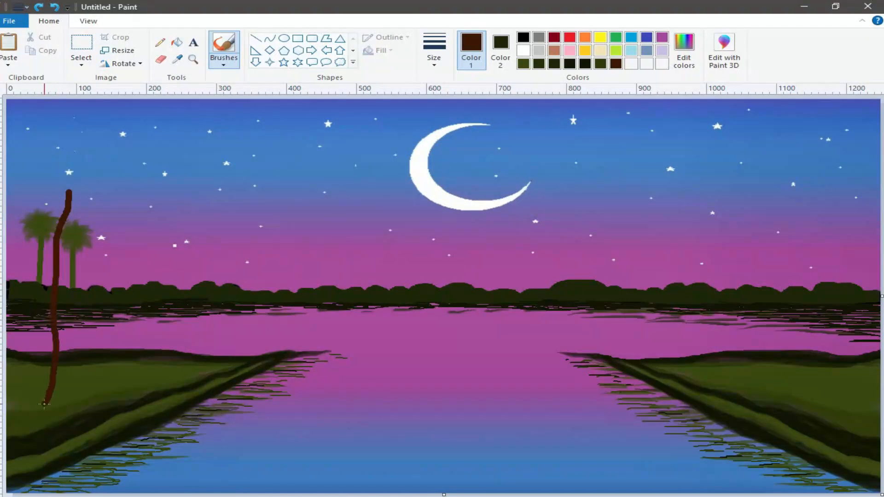
{"action": "left_click_drag", "start_coordinate": [67, 120], "coordinate": [68, 194]}
{"action": "mouse_move", "coordinate": [63, 105]}
{"action": "left_mouse_down"}
{"action": "mouse_move", "coordinate": [65, 93]}
{"action": "mouse_move", "coordinate": [65, 133]}
{"action": "left_mouse_up"}
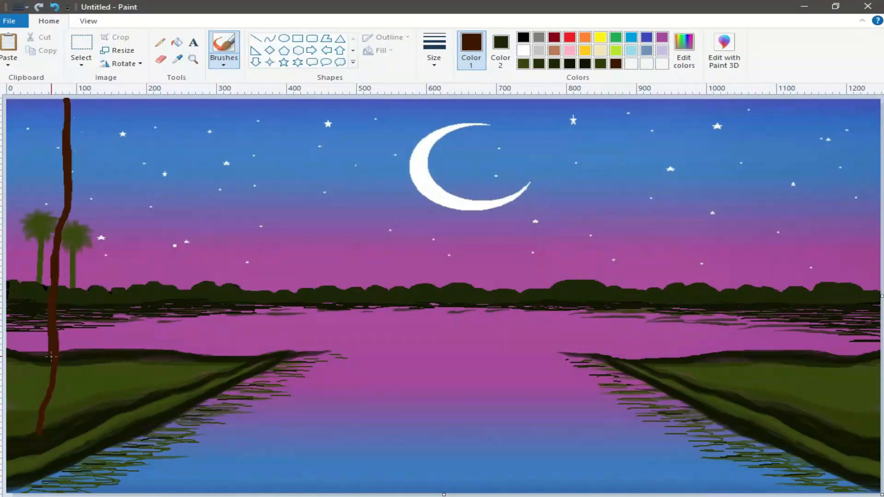
{"action": "left_click_drag", "start_coordinate": [39, 416], "coordinate": [28, 441]}
Step: Paint forked branches on both sides of the trunk with the brush at the next thinner size
{"action": "left_click", "coordinate": [434, 64]}
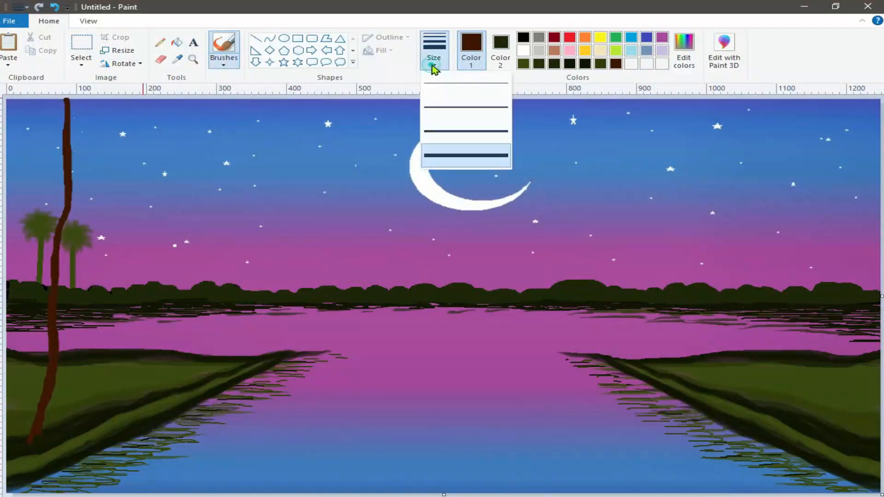
{"action": "left_click", "coordinate": [450, 133]}
{"action": "left_click_drag", "start_coordinate": [139, 184], "coordinate": [58, 254]}
{"action": "left_click_drag", "start_coordinate": [123, 160], "coordinate": [109, 202]}
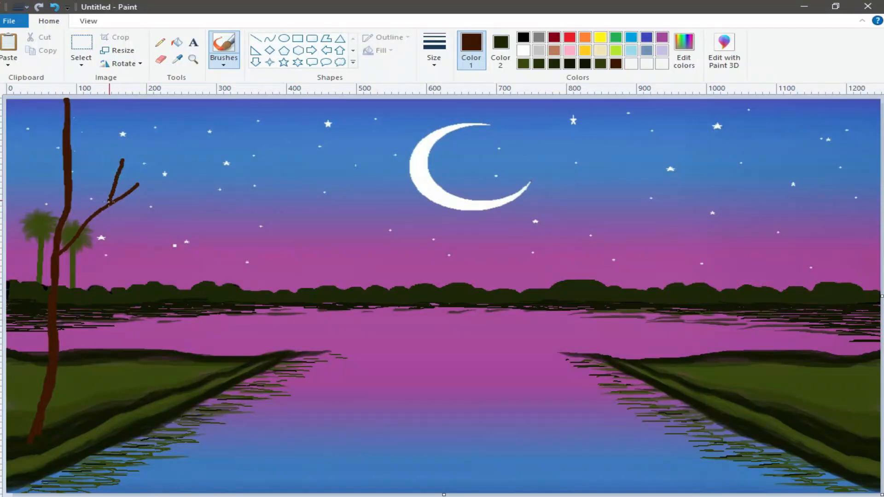
{"action": "left_click_drag", "start_coordinate": [22, 106], "coordinate": [39, 195]}
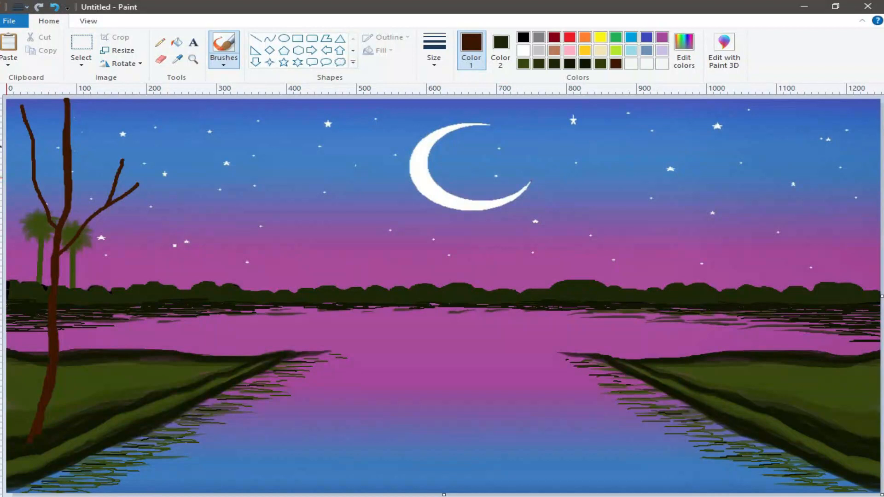
{"action": "left_click_drag", "start_coordinate": [10, 140], "coordinate": [25, 160]}
{"action": "left_click_drag", "start_coordinate": [42, 101], "coordinate": [27, 121]}
{"action": "left_click_drag", "start_coordinate": [103, 105], "coordinate": [67, 172]}
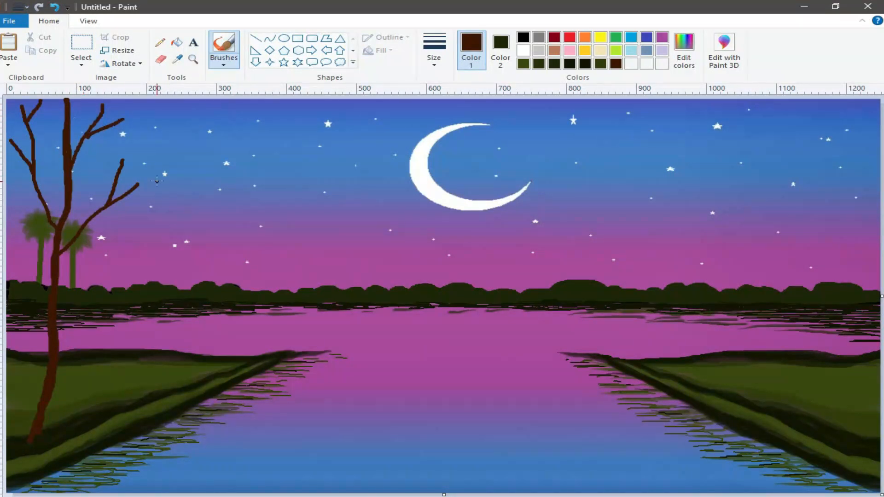
{"action": "left_click_drag", "start_coordinate": [161, 158], "coordinate": [136, 186]}
Step: Spray near-black green foliage clusters around the tree's branch ends with the Airbrush at its largest size
{"action": "left_click", "coordinate": [223, 64]}
{"action": "left_click", "coordinate": [307, 83]}
{"action": "left_click", "coordinate": [586, 65]}
{"action": "left_click", "coordinate": [175, 183]}
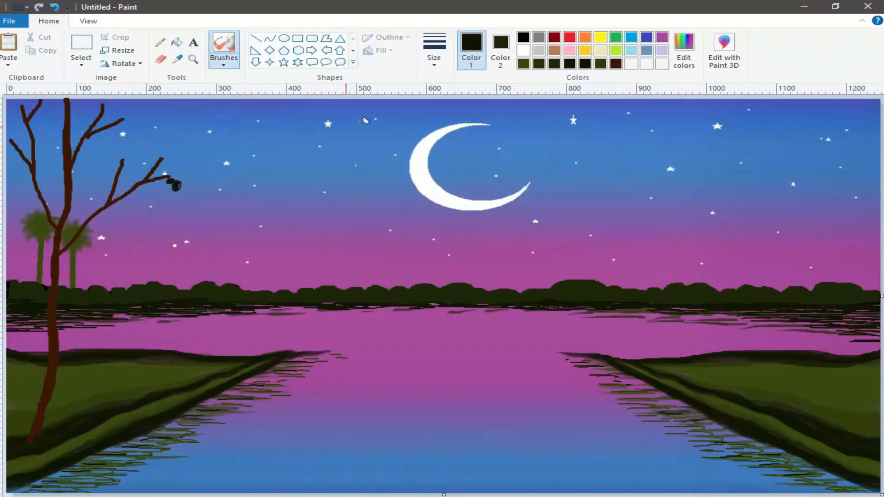
{"action": "left_click", "coordinate": [434, 57]}
{"action": "left_click", "coordinate": [468, 157]}
{"action": "mouse_move", "coordinate": [197, 190]}
{"action": "left_mouse_down"}
{"action": "mouse_move", "coordinate": [182, 175]}
{"action": "mouse_move", "coordinate": [169, 183]}
{"action": "mouse_move", "coordinate": [203, 198]}
{"action": "mouse_move", "coordinate": [162, 153]}
{"action": "mouse_move", "coordinate": [168, 164]}
{"action": "mouse_move", "coordinate": [187, 159]}
{"action": "mouse_move", "coordinate": [112, 150]}
{"action": "mouse_move", "coordinate": [113, 162]}
{"action": "mouse_move", "coordinate": [132, 144]}
{"action": "mouse_move", "coordinate": [131, 159]}
{"action": "mouse_move", "coordinate": [213, 122]}
{"action": "mouse_move", "coordinate": [205, 147]}
{"action": "mouse_move", "coordinate": [217, 183]}
{"action": "mouse_move", "coordinate": [181, 186]}
{"action": "mouse_move", "coordinate": [159, 178]}
{"action": "mouse_move", "coordinate": [122, 133]}
{"action": "mouse_move", "coordinate": [126, 118]}
{"action": "mouse_move", "coordinate": [155, 108]}
{"action": "mouse_move", "coordinate": [67, 109]}
{"action": "mouse_move", "coordinate": [109, 107]}
{"action": "mouse_move", "coordinate": [124, 117]}
{"action": "mouse_move", "coordinate": [143, 108]}
{"action": "mouse_move", "coordinate": [103, 95]}
{"action": "mouse_move", "coordinate": [148, 107]}
{"action": "mouse_move", "coordinate": [41, 133]}
{"action": "mouse_move", "coordinate": [44, 93]}
{"action": "mouse_move", "coordinate": [25, 89]}
{"action": "mouse_move", "coordinate": [23, 103]}
{"action": "mouse_move", "coordinate": [10, 102]}
{"action": "mouse_move", "coordinate": [48, 89]}
{"action": "mouse_move", "coordinate": [20, 158]}
{"action": "mouse_move", "coordinate": [2, 157]}
{"action": "mouse_move", "coordinate": [14, 128]}
{"action": "left_mouse_up"}
{"action": "mouse_move", "coordinate": [98, 172]}
{"action": "left_mouse_down"}
{"action": "mouse_move", "coordinate": [116, 161]}
{"action": "mouse_move", "coordinate": [98, 154]}
{"action": "mouse_move", "coordinate": [121, 143]}
{"action": "mouse_move", "coordinate": [128, 161]}
{"action": "mouse_move", "coordinate": [188, 145]}
{"action": "mouse_move", "coordinate": [171, 136]}
{"action": "mouse_move", "coordinate": [192, 128]}
{"action": "mouse_move", "coordinate": [201, 157]}
{"action": "mouse_move", "coordinate": [190, 183]}
{"action": "mouse_move", "coordinate": [179, 148]}
{"action": "mouse_move", "coordinate": [199, 190]}
{"action": "mouse_move", "coordinate": [183, 198]}
{"action": "mouse_move", "coordinate": [225, 202]}
{"action": "left_mouse_up"}
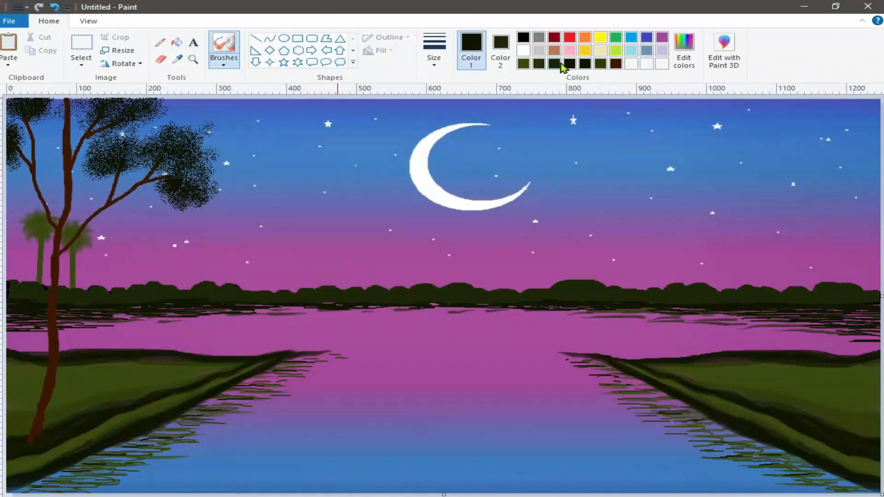
Step: Spray slightly lighter dark green over the tree's foliage clusters
{"action": "left_click", "coordinate": [556, 64]}
{"action": "left_click_drag", "start_coordinate": [190, 179], "coordinate": [189, 191]}
{"action": "mouse_move", "coordinate": [144, 149]}
{"action": "left_mouse_down"}
{"action": "mouse_move", "coordinate": [109, 141]}
{"action": "mouse_move", "coordinate": [128, 139]}
{"action": "left_mouse_up"}
{"action": "left_click_drag", "start_coordinate": [147, 105], "coordinate": [104, 117]}
{"action": "mouse_move", "coordinate": [109, 107]}
{"action": "left_mouse_down"}
{"action": "mouse_move", "coordinate": [93, 98]}
{"action": "mouse_move", "coordinate": [68, 95]}
{"action": "mouse_move", "coordinate": [21, 115]}
{"action": "mouse_move", "coordinate": [27, 129]}
{"action": "mouse_move", "coordinate": [79, 128]}
{"action": "left_mouse_up"}
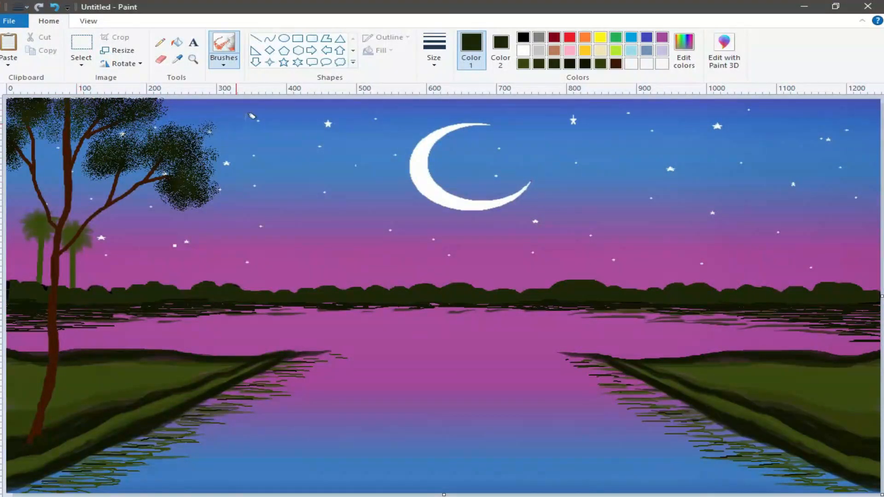
Step: Spray a lighter dark olive green over the foliage and extend the tree's outermost cluster outward and downward
{"action": "left_click", "coordinate": [540, 65]}
{"action": "mouse_move", "coordinate": [181, 134]}
{"action": "left_mouse_down"}
{"action": "mouse_move", "coordinate": [179, 147]}
{"action": "mouse_move", "coordinate": [203, 157]}
{"action": "mouse_move", "coordinate": [218, 185]}
{"action": "left_mouse_up"}
{"action": "left_click_drag", "start_coordinate": [137, 137], "coordinate": [112, 135]}
{"action": "mouse_move", "coordinate": [190, 193]}
{"action": "left_mouse_down"}
{"action": "mouse_move", "coordinate": [191, 207]}
{"action": "mouse_move", "coordinate": [209, 216]}
{"action": "left_mouse_up"}
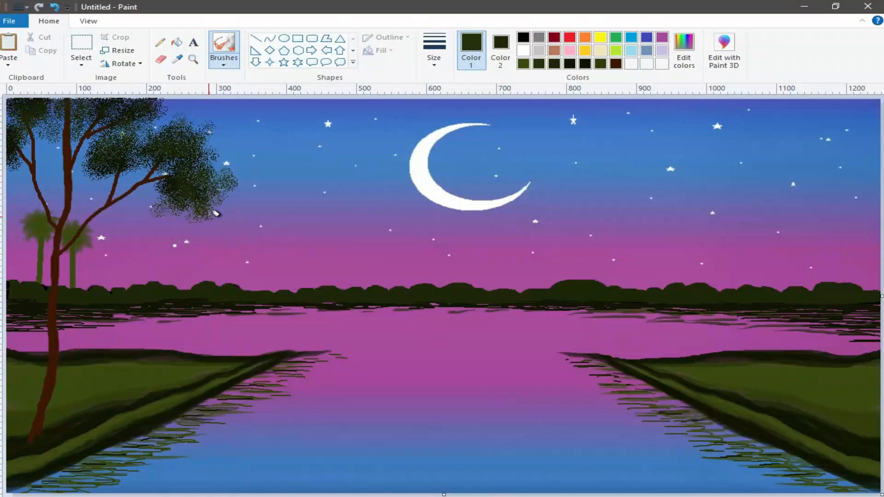
Step: Paint lower dark brown branches on both sides of the tree's trunk with the regular Brush
{"action": "left_click", "coordinate": [616, 63]}
{"action": "left_click", "coordinate": [224, 61]}
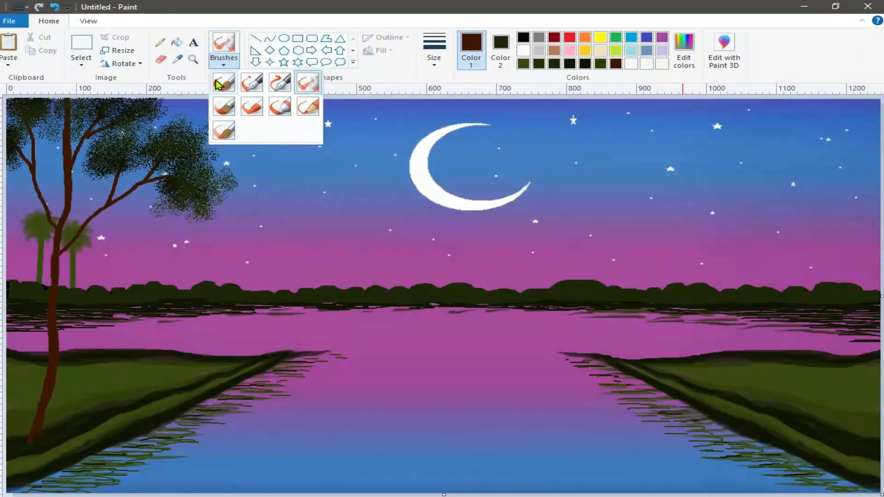
{"action": "left_click", "coordinate": [218, 83]}
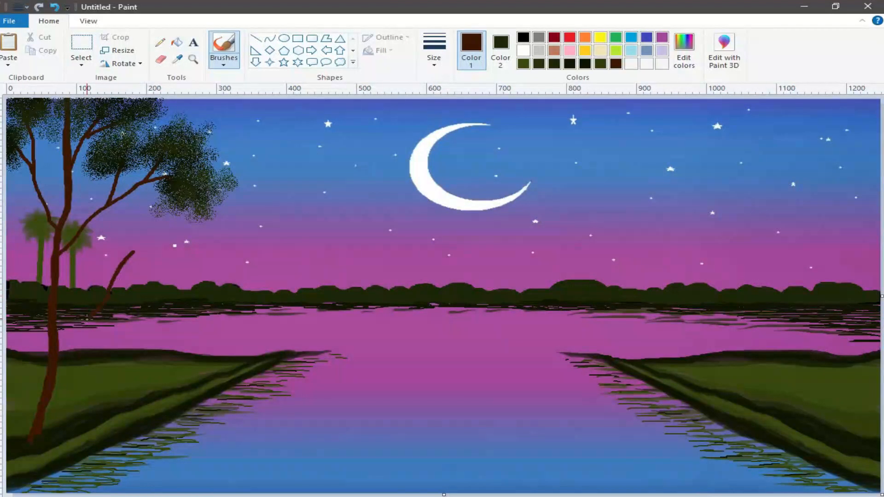
{"action": "left_click_drag", "start_coordinate": [146, 245], "coordinate": [127, 256]}
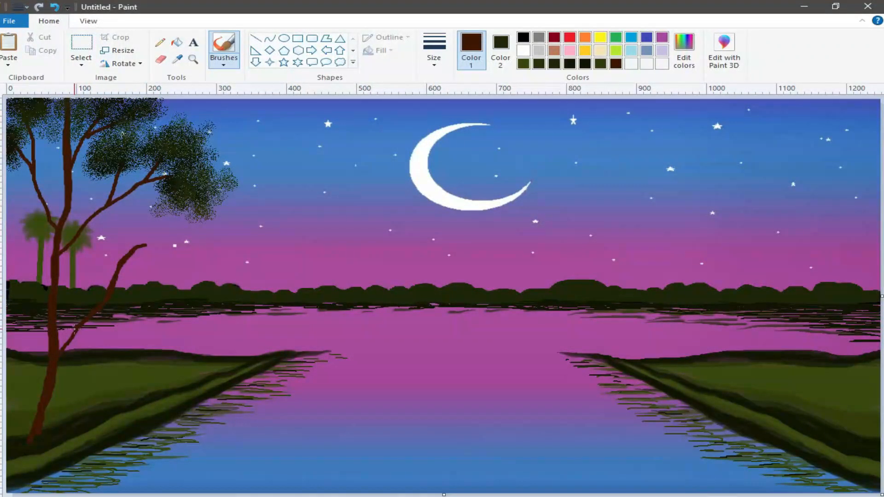
{"action": "left_click_drag", "start_coordinate": [168, 277], "coordinate": [109, 295]}
{"action": "left_click_drag", "start_coordinate": [13, 242], "coordinate": [45, 283]}
Step: Spray a near-black green foliage cluster around the right lower branch's tips with the Airbrush
{"action": "left_click", "coordinate": [570, 63]}
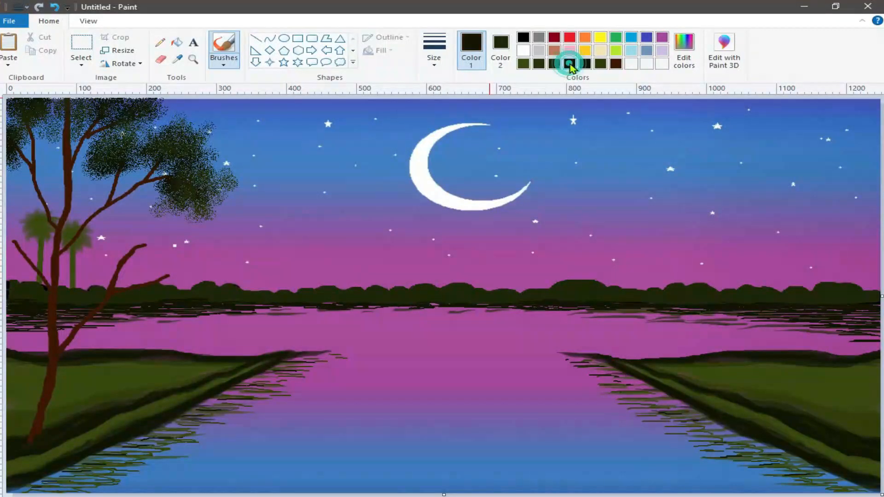
{"action": "left_click", "coordinate": [224, 64]}
{"action": "left_click", "coordinate": [311, 88]}
{"action": "mouse_move", "coordinate": [173, 289]}
{"action": "left_mouse_down"}
{"action": "mouse_move", "coordinate": [187, 262]}
{"action": "mouse_move", "coordinate": [208, 276]}
{"action": "mouse_move", "coordinate": [181, 246]}
{"action": "mouse_move", "coordinate": [181, 232]}
{"action": "mouse_move", "coordinate": [127, 237]}
{"action": "mouse_move", "coordinate": [151, 245]}
{"action": "mouse_move", "coordinate": [150, 231]}
{"action": "mouse_move", "coordinate": [126, 222]}
{"action": "mouse_move", "coordinate": [190, 222]}
{"action": "mouse_move", "coordinate": [241, 234]}
{"action": "mouse_move", "coordinate": [182, 245]}
{"action": "mouse_move", "coordinate": [171, 226]}
{"action": "mouse_move", "coordinate": [196, 240]}
{"action": "mouse_move", "coordinate": [212, 229]}
{"action": "mouse_move", "coordinate": [168, 207]}
{"action": "mouse_move", "coordinate": [122, 255]}
{"action": "mouse_move", "coordinate": [137, 257]}
{"action": "mouse_move", "coordinate": [104, 247]}
{"action": "mouse_move", "coordinate": [173, 269]}
{"action": "mouse_move", "coordinate": [159, 282]}
{"action": "mouse_move", "coordinate": [173, 297]}
{"action": "mouse_move", "coordinate": [164, 263]}
{"action": "mouse_move", "coordinate": [210, 267]}
{"action": "mouse_move", "coordinate": [201, 248]}
{"action": "mouse_move", "coordinate": [184, 245]}
{"action": "mouse_move", "coordinate": [206, 273]}
{"action": "mouse_move", "coordinate": [192, 287]}
{"action": "mouse_move", "coordinate": [153, 270]}
{"action": "mouse_move", "coordinate": [182, 245]}
{"action": "mouse_move", "coordinate": [167, 220]}
{"action": "mouse_move", "coordinate": [133, 218]}
{"action": "mouse_move", "coordinate": [153, 248]}
{"action": "mouse_move", "coordinate": [125, 247]}
{"action": "mouse_move", "coordinate": [167, 238]}
{"action": "left_mouse_up"}
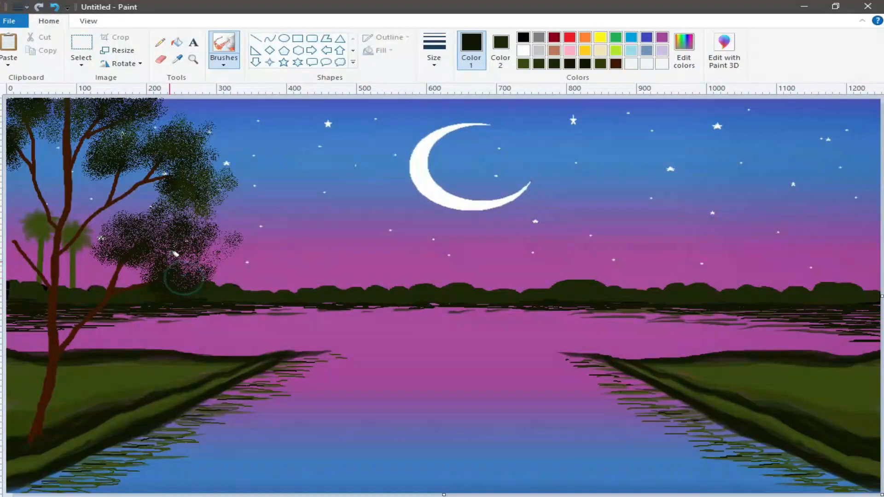
Step: Paint a dark brown side branch through the lower right foliage cluster with the regular Brush
{"action": "left_click", "coordinate": [224, 63]}
{"action": "left_click", "coordinate": [226, 90]}
{"action": "left_click", "coordinate": [616, 64]}
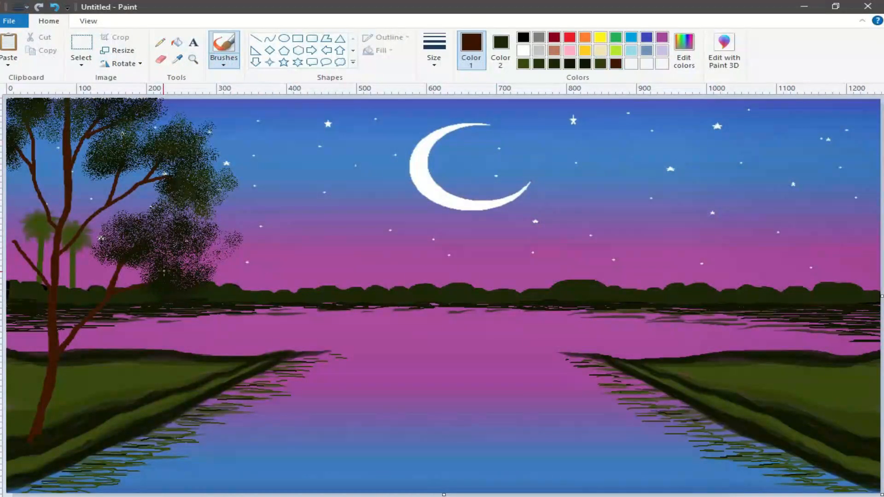
{"action": "left_click_drag", "start_coordinate": [177, 253], "coordinate": [147, 261]}
Step: Airbrush near-black green foliage over the new side branch, onto the left lower branch, and outward around the tree's right-hand clusters
{"action": "left_click", "coordinate": [224, 63]}
{"action": "left_click", "coordinate": [310, 83]}
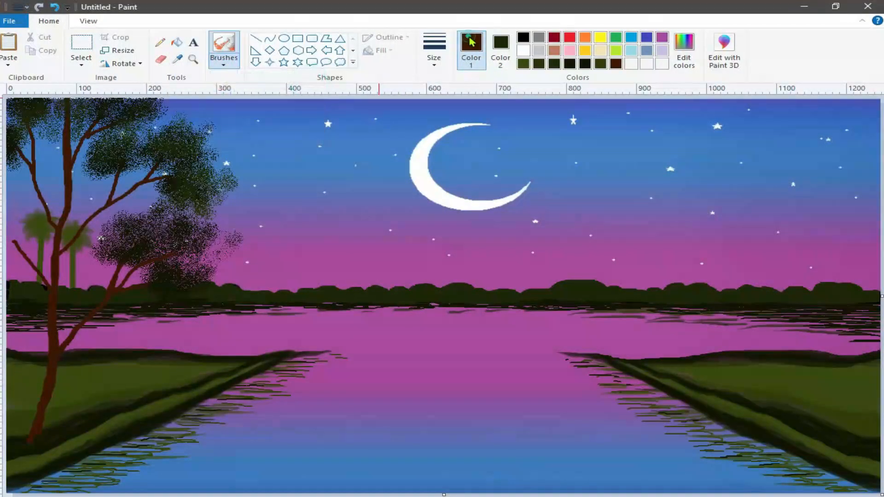
{"action": "left_click", "coordinate": [583, 66]}
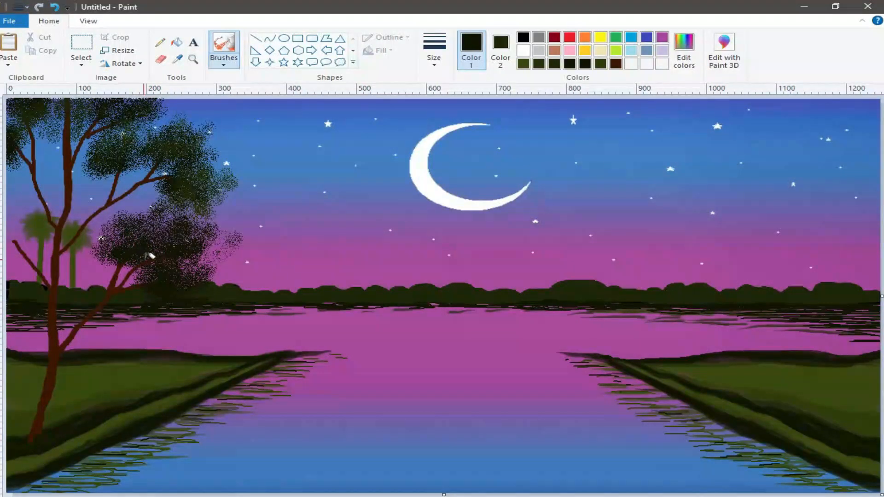
{"action": "mouse_move", "coordinate": [29, 241]}
{"action": "left_mouse_down"}
{"action": "mouse_move", "coordinate": [14, 216]}
{"action": "mouse_move", "coordinate": [30, 220]}
{"action": "mouse_move", "coordinate": [16, 185]}
{"action": "mouse_move", "coordinate": [21, 211]}
{"action": "mouse_move", "coordinate": [33, 208]}
{"action": "mouse_move", "coordinate": [11, 234]}
{"action": "left_mouse_up"}
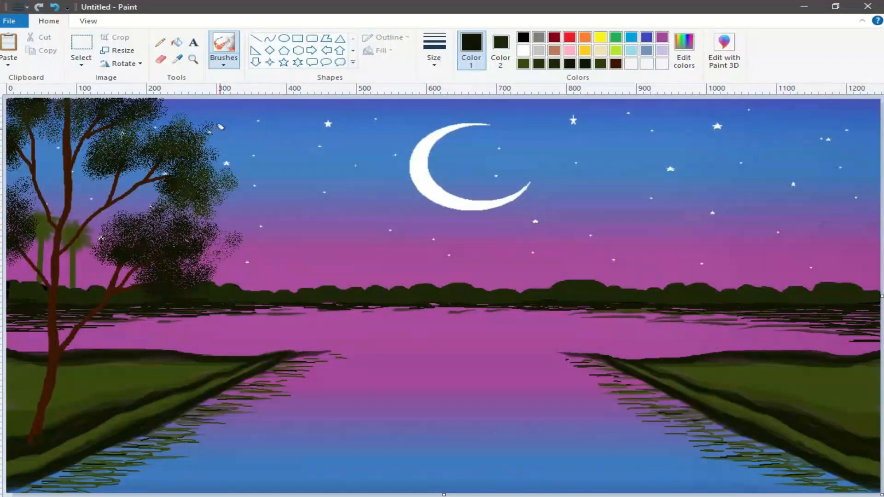
{"action": "mouse_move", "coordinate": [130, 126]}
{"action": "left_mouse_down"}
{"action": "mouse_move", "coordinate": [160, 143]}
{"action": "mouse_move", "coordinate": [166, 108]}
{"action": "mouse_move", "coordinate": [194, 120]}
{"action": "mouse_move", "coordinate": [224, 115]}
{"action": "mouse_move", "coordinate": [195, 110]}
{"action": "mouse_move", "coordinate": [214, 173]}
{"action": "mouse_move", "coordinate": [233, 151]}
{"action": "mouse_move", "coordinate": [225, 134]}
{"action": "mouse_move", "coordinate": [232, 179]}
{"action": "mouse_move", "coordinate": [209, 185]}
{"action": "mouse_move", "coordinate": [215, 150]}
{"action": "mouse_move", "coordinate": [232, 134]}
{"action": "mouse_move", "coordinate": [212, 175]}
{"action": "left_mouse_up"}
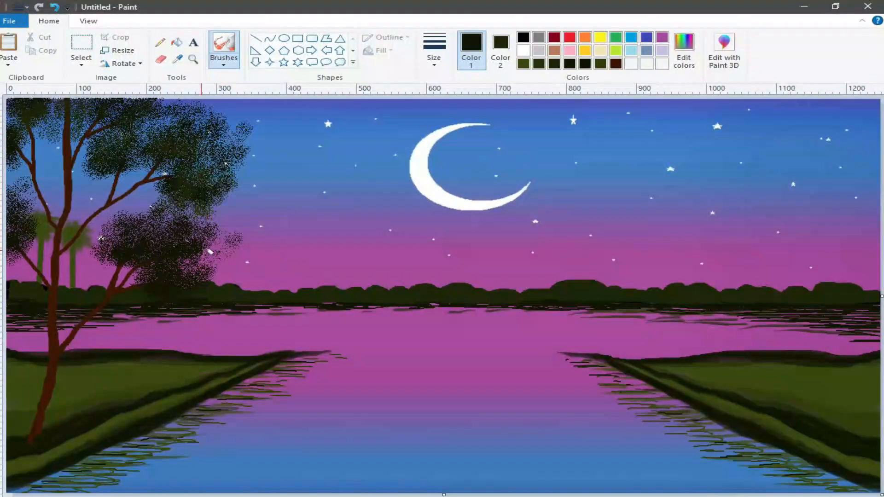
{"action": "mouse_move", "coordinate": [108, 257]}
{"action": "left_mouse_down"}
{"action": "mouse_move", "coordinate": [85, 237]}
{"action": "mouse_move", "coordinate": [92, 255]}
{"action": "mouse_move", "coordinate": [110, 235]}
{"action": "mouse_move", "coordinate": [136, 242]}
{"action": "mouse_move", "coordinate": [105, 192]}
{"action": "mouse_move", "coordinate": [141, 198]}
{"action": "mouse_move", "coordinate": [141, 189]}
{"action": "mouse_move", "coordinate": [198, 244]}
{"action": "mouse_move", "coordinate": [213, 282]}
{"action": "mouse_move", "coordinate": [229, 276]}
{"action": "mouse_move", "coordinate": [224, 246]}
{"action": "mouse_move", "coordinate": [241, 256]}
{"action": "left_mouse_up"}
Step: Highlight the tree's foliage clusters with progressively lighter dark green and olive Airbrush sprays
{"action": "left_click", "coordinate": [551, 64]}
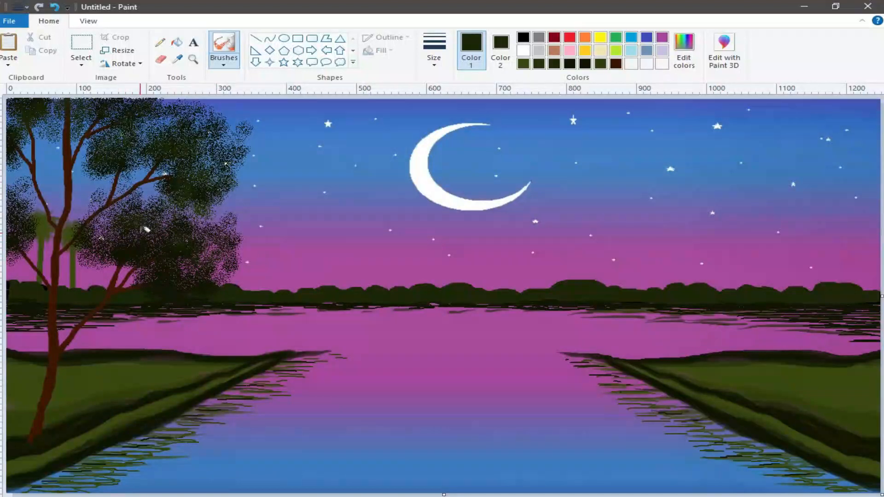
{"action": "left_click_drag", "start_coordinate": [33, 107], "coordinate": [22, 121]}
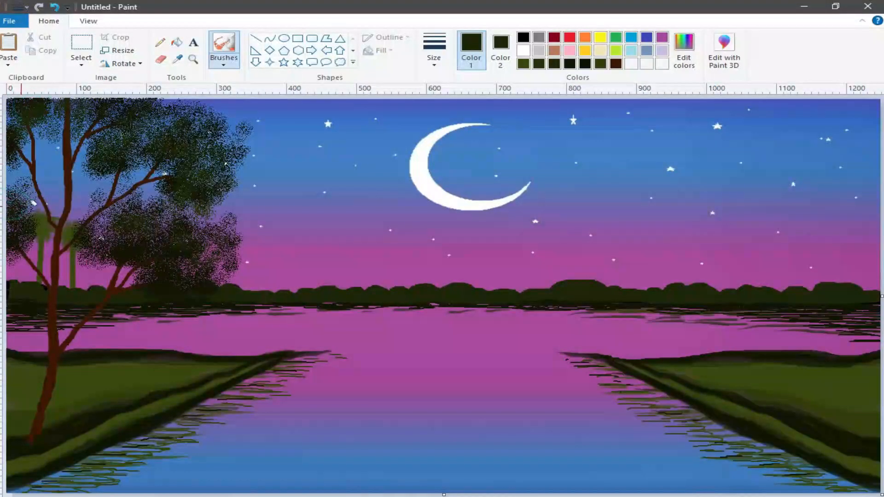
{"action": "left_click", "coordinate": [538, 64]}
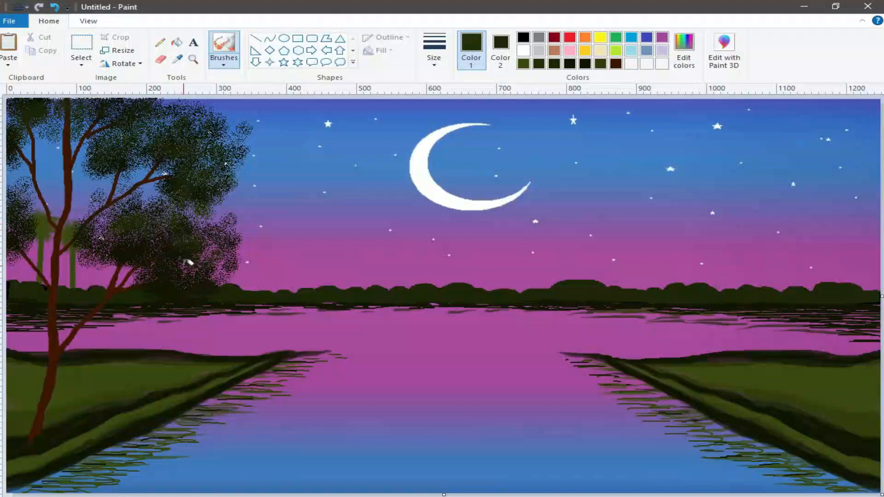
{"action": "mouse_move", "coordinate": [173, 235]}
{"action": "left_mouse_down"}
{"action": "mouse_move", "coordinate": [154, 217]}
{"action": "mouse_move", "coordinate": [193, 154]}
{"action": "mouse_move", "coordinate": [183, 130]}
{"action": "mouse_move", "coordinate": [147, 126]}
{"action": "mouse_move", "coordinate": [158, 122]}
{"action": "mouse_move", "coordinate": [182, 148]}
{"action": "mouse_move", "coordinate": [234, 151]}
{"action": "left_mouse_up"}
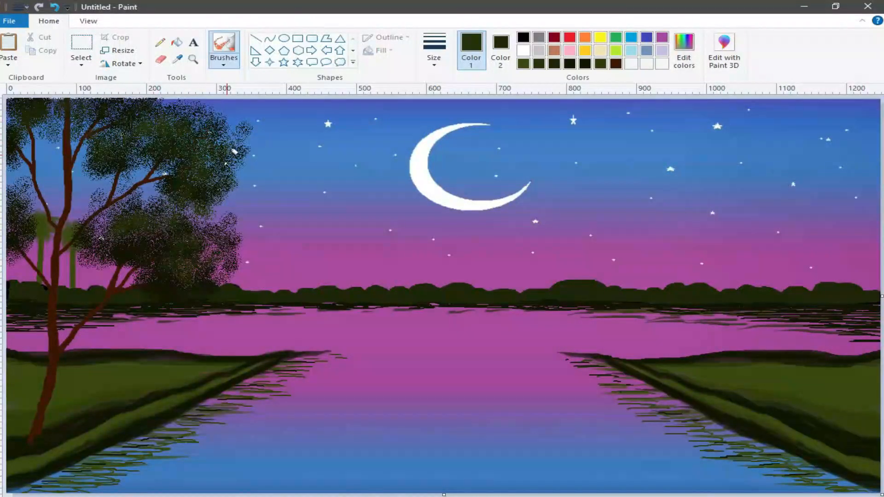
{"action": "left_click", "coordinate": [523, 65]}
{"action": "mouse_move", "coordinate": [192, 253]}
{"action": "left_mouse_down"}
{"action": "mouse_move", "coordinate": [185, 281]}
{"action": "mouse_move", "coordinate": [205, 279]}
{"action": "mouse_move", "coordinate": [223, 257]}
{"action": "mouse_move", "coordinate": [227, 231]}
{"action": "mouse_move", "coordinate": [191, 207]}
{"action": "mouse_move", "coordinate": [221, 259]}
{"action": "mouse_move", "coordinate": [120, 223]}
{"action": "left_mouse_up"}
Step: Spray near-black green over the right-hand foliage clusters to deepen their shadows and cover parts of the branches
{"action": "left_click", "coordinate": [585, 63]}
{"action": "mouse_move", "coordinate": [211, 165]}
{"action": "left_mouse_down"}
{"action": "mouse_move", "coordinate": [180, 129]}
{"action": "mouse_move", "coordinate": [153, 129]}
{"action": "left_mouse_up"}
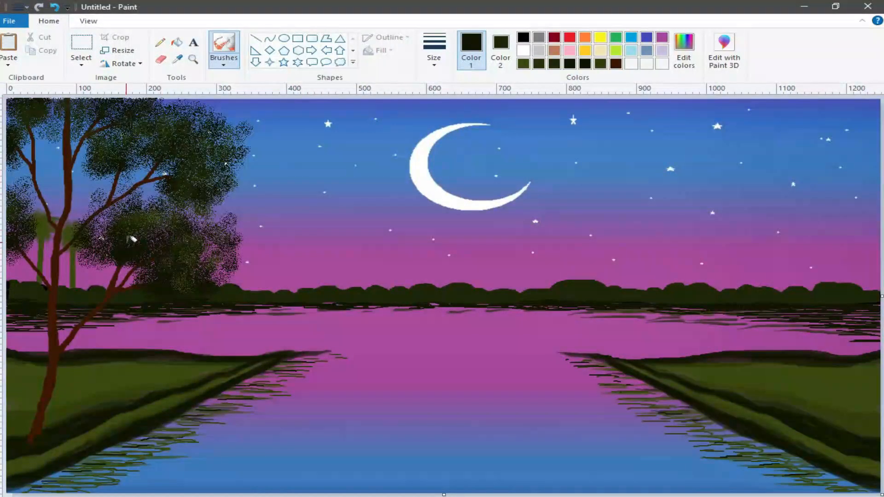
{"action": "mouse_move", "coordinate": [170, 158]}
{"action": "left_mouse_down"}
{"action": "mouse_move", "coordinate": [166, 179]}
{"action": "mouse_move", "coordinate": [179, 162]}
{"action": "mouse_move", "coordinate": [183, 178]}
{"action": "mouse_move", "coordinate": [167, 162]}
{"action": "mouse_move", "coordinate": [197, 177]}
{"action": "left_mouse_up"}
{"action": "left_click_drag", "start_coordinate": [162, 151], "coordinate": [184, 140]}
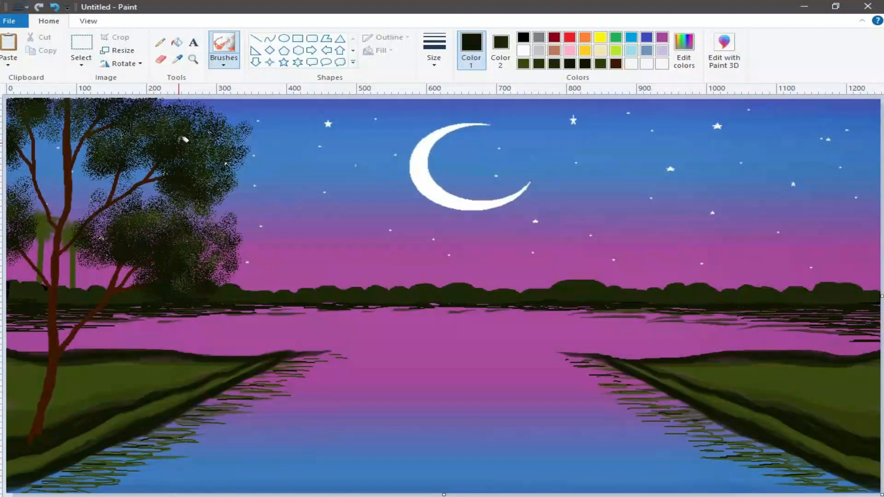
{"action": "mouse_move", "coordinate": [130, 149]}
{"action": "left_mouse_down"}
{"action": "mouse_move", "coordinate": [139, 126]}
{"action": "mouse_move", "coordinate": [127, 138]}
{"action": "mouse_move", "coordinate": [190, 167]}
{"action": "mouse_move", "coordinate": [172, 181]}
{"action": "mouse_move", "coordinate": [191, 171]}
{"action": "left_mouse_up"}
{"action": "mouse_move", "coordinate": [121, 251]}
{"action": "left_mouse_down"}
{"action": "mouse_move", "coordinate": [152, 261]}
{"action": "mouse_move", "coordinate": [155, 274]}
{"action": "left_mouse_up"}
Step: Fill the gaps around the tree's left branches and trunk with near-black green Airbrush foliage
{"action": "left_click", "coordinate": [19, 233]}
{"action": "left_click", "coordinate": [14, 131]}
{"action": "mouse_move", "coordinate": [9, 130]}
{"action": "left_mouse_down"}
{"action": "mouse_move", "coordinate": [41, 111]}
{"action": "mouse_move", "coordinate": [55, 126]}
{"action": "mouse_move", "coordinate": [55, 106]}
{"action": "mouse_move", "coordinate": [40, 133]}
{"action": "left_mouse_up"}
{"action": "left_click", "coordinate": [48, 155]}
{"action": "left_click_drag", "start_coordinate": [54, 166], "coordinate": [48, 197]}
{"action": "mouse_move", "coordinate": [73, 153]}
{"action": "left_mouse_down"}
{"action": "mouse_move", "coordinate": [91, 161]}
{"action": "mouse_move", "coordinate": [88, 198]}
{"action": "mouse_move", "coordinate": [63, 216]}
{"action": "mouse_move", "coordinate": [85, 283]}
{"action": "mouse_move", "coordinate": [73, 227]}
{"action": "mouse_move", "coordinate": [155, 173]}
{"action": "mouse_move", "coordinate": [4, 165]}
{"action": "mouse_move", "coordinate": [21, 187]}
{"action": "mouse_move", "coordinate": [108, 212]}
{"action": "mouse_move", "coordinate": [70, 270]}
{"action": "mouse_move", "coordinate": [125, 263]}
{"action": "left_mouse_up"}
{"action": "left_click_drag", "start_coordinate": [21, 264], "coordinate": [13, 272]}
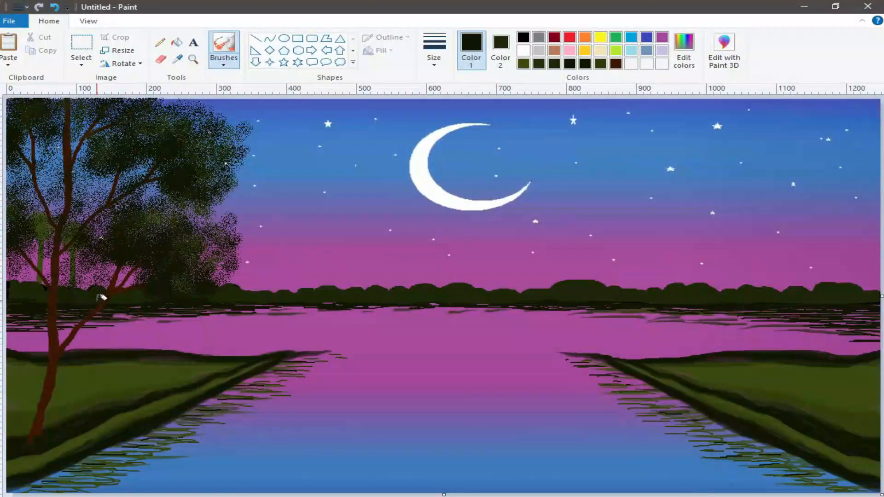
Step: Paint flared dark brown roots at the base of the tree's trunk with the regular Brush
{"action": "left_click", "coordinate": [616, 63]}
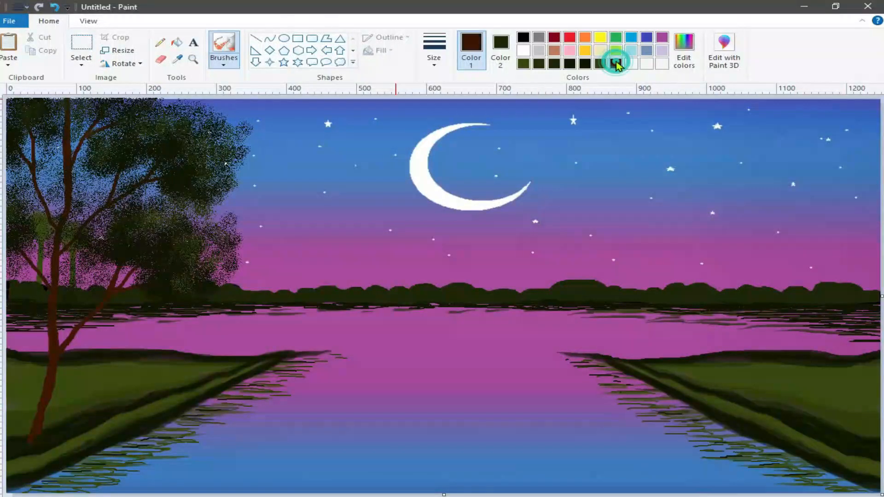
{"action": "left_click", "coordinate": [223, 62]}
{"action": "left_click", "coordinate": [222, 90]}
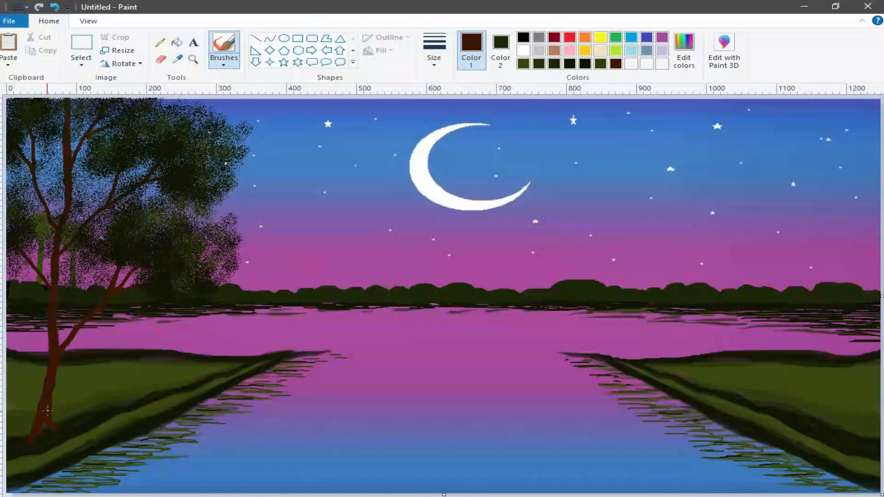
{"action": "left_click_drag", "start_coordinate": [42, 397], "coordinate": [7, 435]}
{"action": "mouse_move", "coordinate": [64, 427]}
{"action": "left_mouse_down"}
{"action": "mouse_move", "coordinate": [73, 419]}
{"action": "mouse_move", "coordinate": [50, 421]}
{"action": "left_mouse_up"}
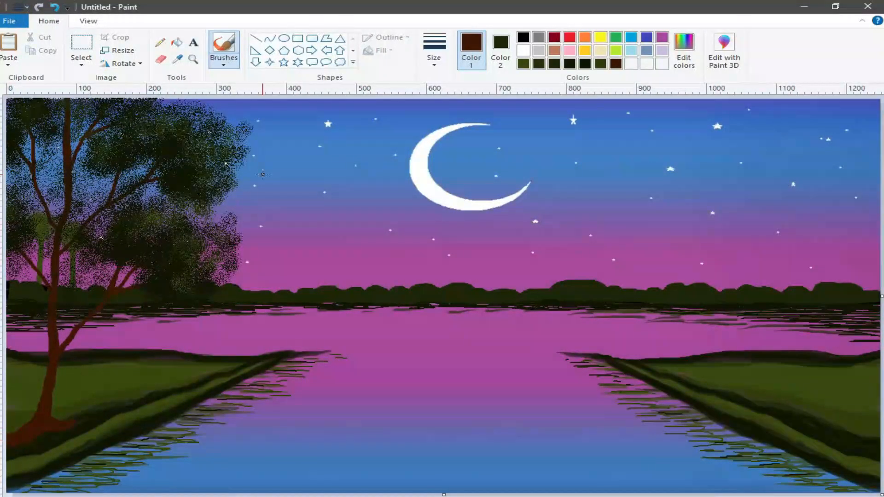
Step: Blend the tree's roots into the bank with near-black green strokes of the Watercolor brush
{"action": "left_click", "coordinate": [223, 65]}
{"action": "left_click", "coordinate": [224, 134]}
{"action": "left_click", "coordinate": [554, 64]}
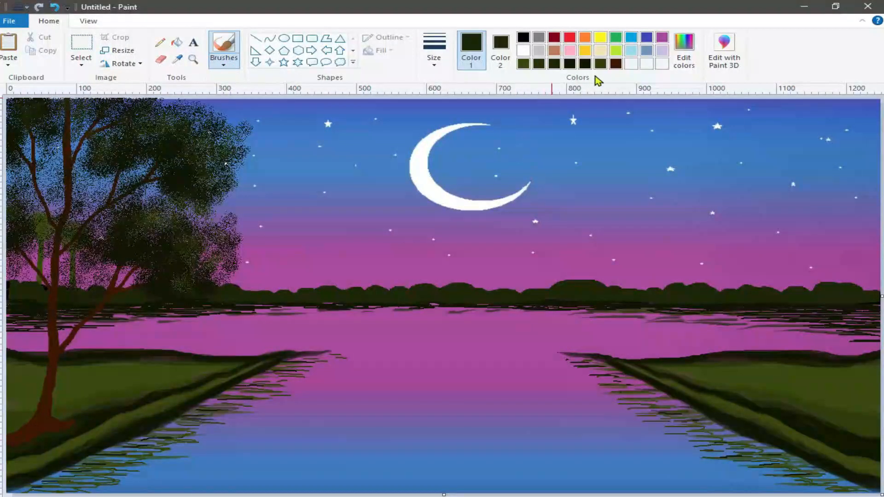
{"action": "left_click", "coordinate": [585, 64]}
{"action": "left_click", "coordinate": [43, 440]}
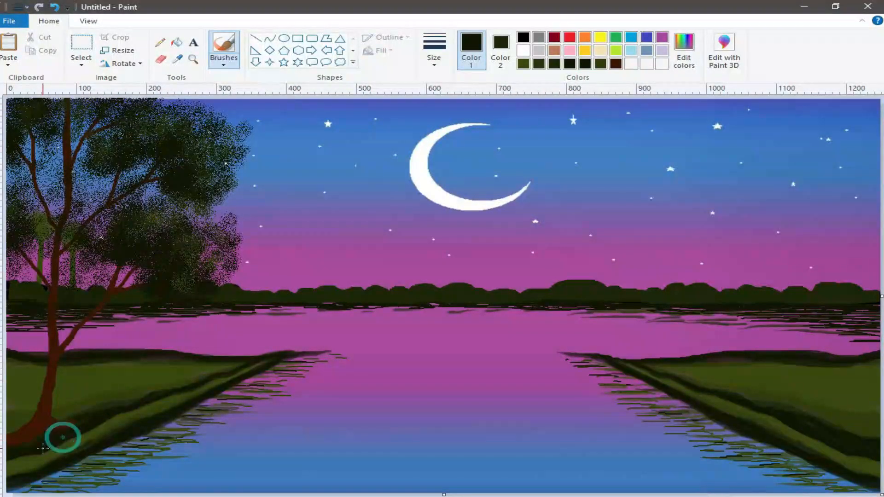
{"action": "left_click", "coordinate": [44, 439]}
{"action": "left_click", "coordinate": [43, 440]}
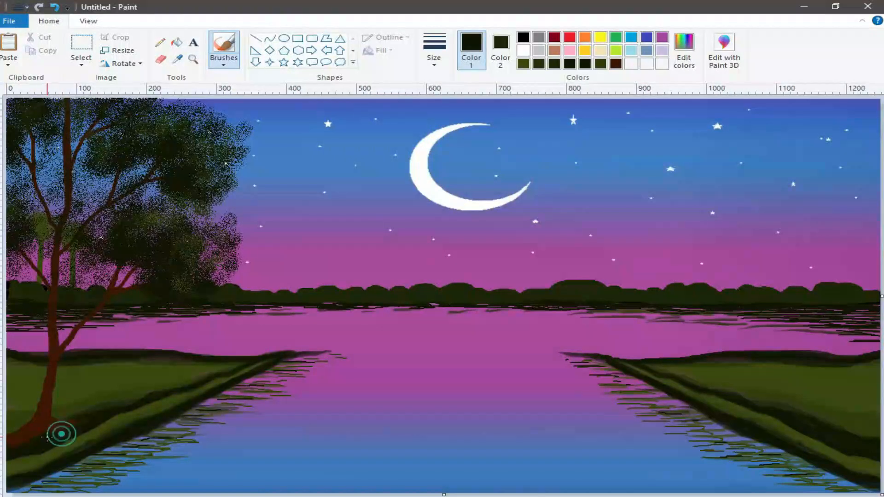
{"action": "left_click", "coordinate": [34, 444]}
{"action": "left_click_drag", "start_coordinate": [77, 422], "coordinate": [37, 435]}
{"action": "mouse_move", "coordinate": [92, 433]}
{"action": "left_mouse_down"}
{"action": "mouse_move", "coordinate": [67, 428]}
{"action": "mouse_move", "coordinate": [13, 451]}
{"action": "left_mouse_up"}
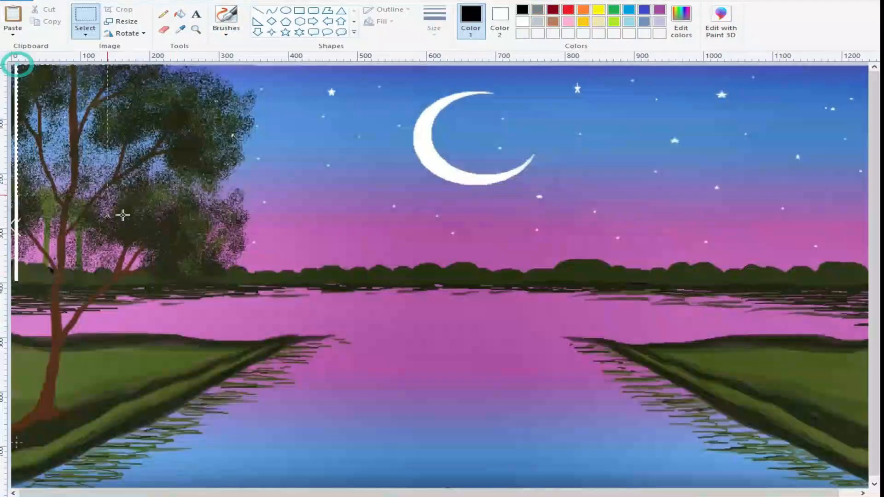
Step: Copy the upper left area with the tree's crown, paste it, flip it horizontally and place it at the picture's upper right
{"action": "left_click_drag", "start_coordinate": [16, 65], "coordinate": [258, 280]}
{"action": "right_click", "coordinate": [115, 144]}
{"action": "left_click", "coordinate": [142, 163]}
{"action": "left_click", "coordinate": [12, 33]}
{"action": "left_click", "coordinate": [32, 47]}
{"action": "left_click", "coordinate": [130, 33]}
{"action": "left_click", "coordinate": [150, 94]}
{"action": "left_click_drag", "start_coordinate": [136, 144], "coordinate": [756, 144]}
{"action": "left_click", "coordinate": [530, 191]}
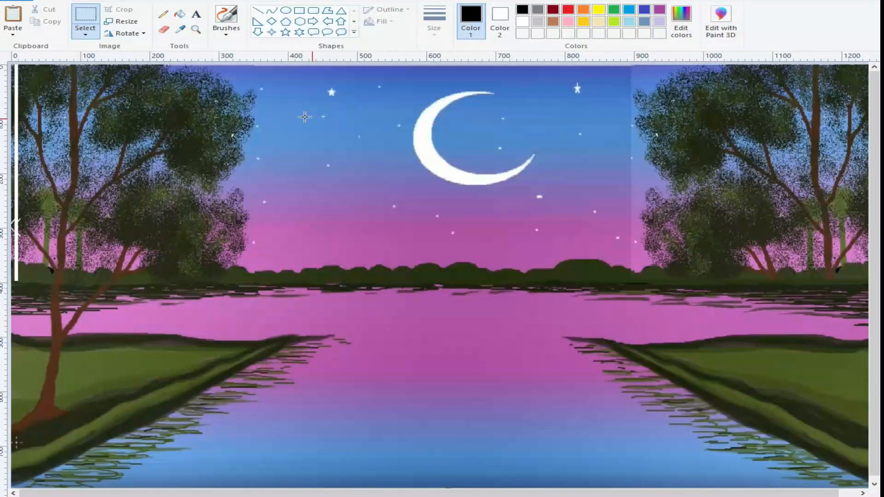
Step: Pick the trunk's brown from the left tree and paint the mirrored tree's trunk down to the right bank
{"action": "left_click", "coordinate": [180, 30]}
{"action": "left_click", "coordinate": [59, 326]}
{"action": "left_click", "coordinate": [227, 39]}
{"action": "left_click", "coordinate": [226, 51]}
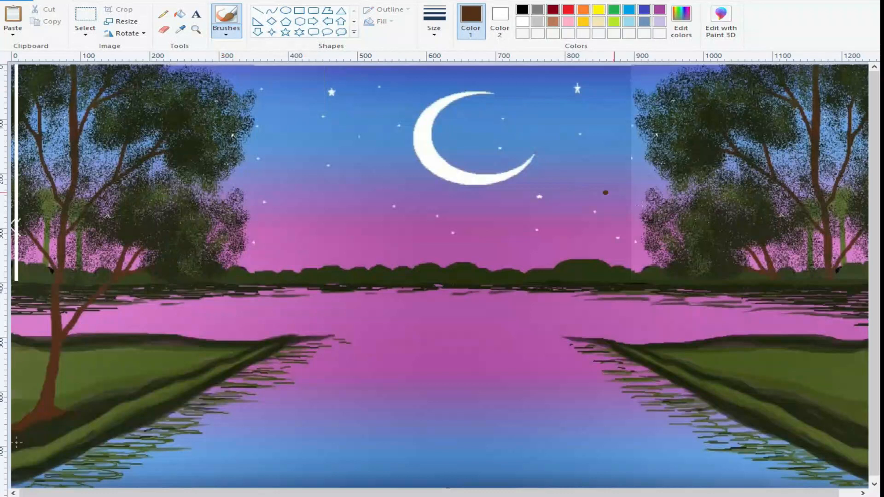
{"action": "left_click", "coordinate": [434, 20]}
{"action": "left_click", "coordinate": [445, 74]}
{"action": "mouse_move", "coordinate": [828, 265]}
{"action": "left_mouse_down"}
{"action": "mouse_move", "coordinate": [843, 425]}
{"action": "mouse_move", "coordinate": [829, 272]}
{"action": "mouse_move", "coordinate": [835, 371]}
{"action": "left_mouse_up"}
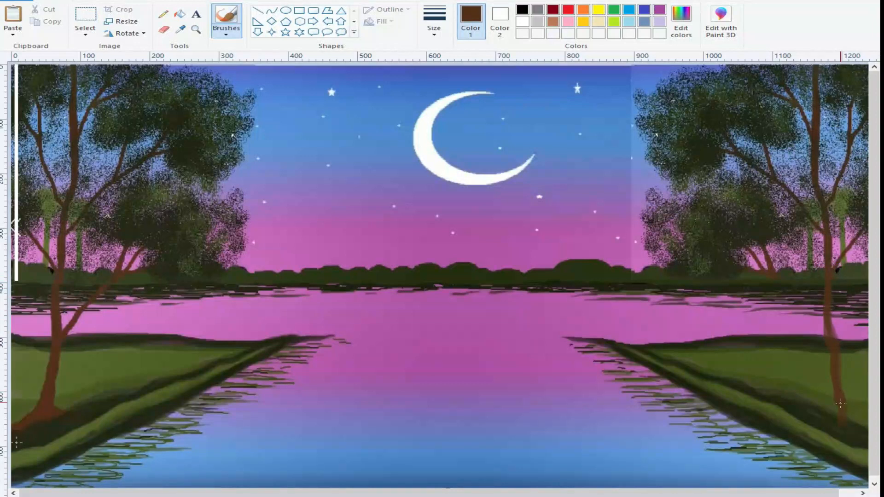
Step: Join the right tree's lower branches to its trunk with a thinner brush and paint flared roots at its base
{"action": "left_click", "coordinate": [442, 25]}
{"action": "left_click", "coordinate": [446, 59]}
{"action": "left_click_drag", "start_coordinate": [768, 277], "coordinate": [801, 316]}
{"action": "left_click_drag", "start_coordinate": [745, 243], "coordinate": [805, 325]}
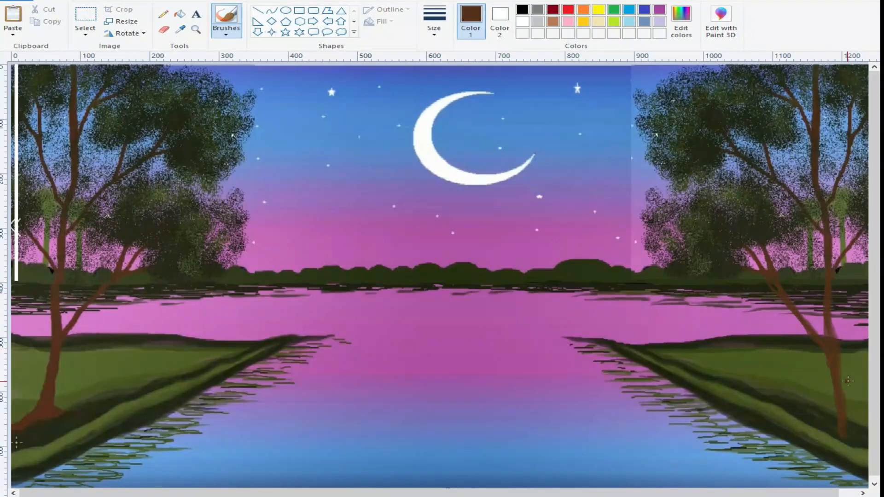
{"action": "left_click_drag", "start_coordinate": [838, 395], "coordinate": [865, 454]}
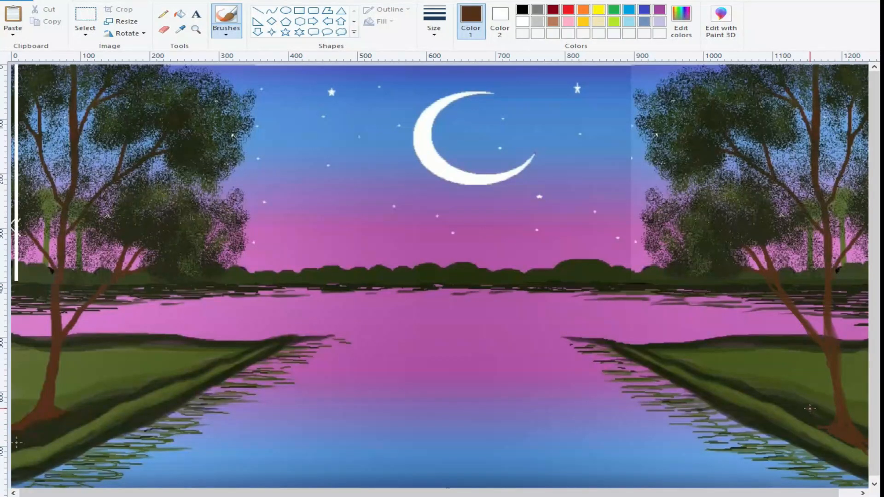
Step: Sample the bank's dark green and paint it around the base of the right tree's roots
{"action": "left_click", "coordinate": [180, 29]}
{"action": "left_click", "coordinate": [684, 367]}
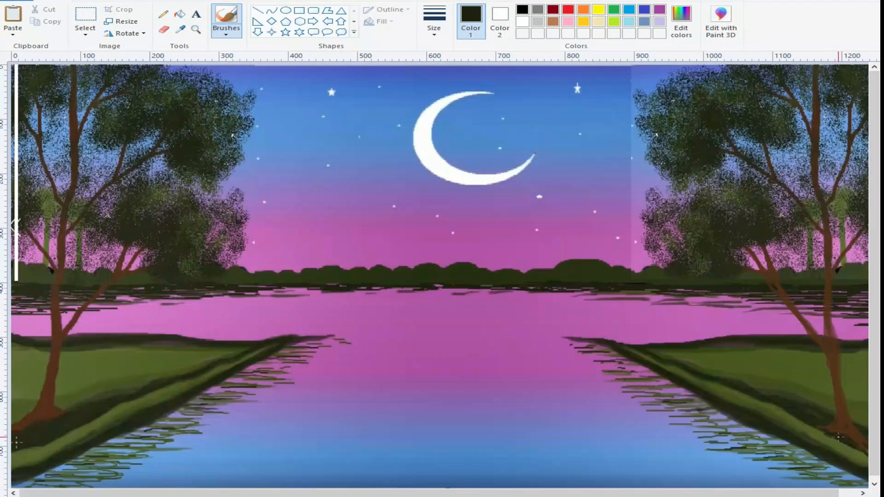
{"action": "mouse_move", "coordinate": [845, 436]}
{"action": "left_mouse_down"}
{"action": "mouse_move", "coordinate": [710, 383]}
{"action": "mouse_move", "coordinate": [870, 459]}
{"action": "left_mouse_up"}
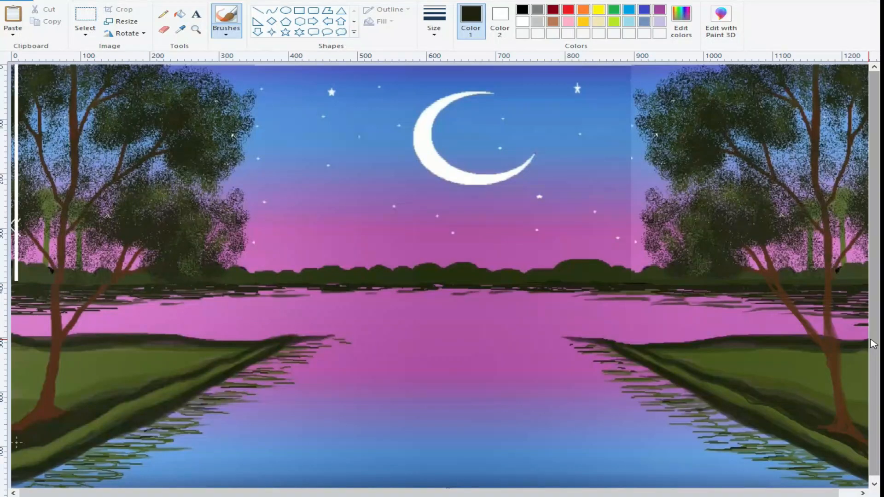
Step: Draw a boat hull about 260 px wide mid-lake using two downward-bowed dark green curves that meet at both ends
{"action": "left_click", "coordinate": [272, 10]}
{"action": "left_click_drag", "start_coordinate": [364, 335], "coordinate": [545, 334]}
{"action": "left_click_drag", "start_coordinate": [450, 336], "coordinate": [451, 354]}
{"action": "left_click_drag", "start_coordinate": [369, 335], "coordinate": [466, 356]}
{"action": "left_click", "coordinate": [361, 361]}
{"action": "left_click_drag", "start_coordinate": [364, 335], "coordinate": [546, 334]}
{"action": "left_click_drag", "start_coordinate": [454, 335], "coordinate": [458, 367]}
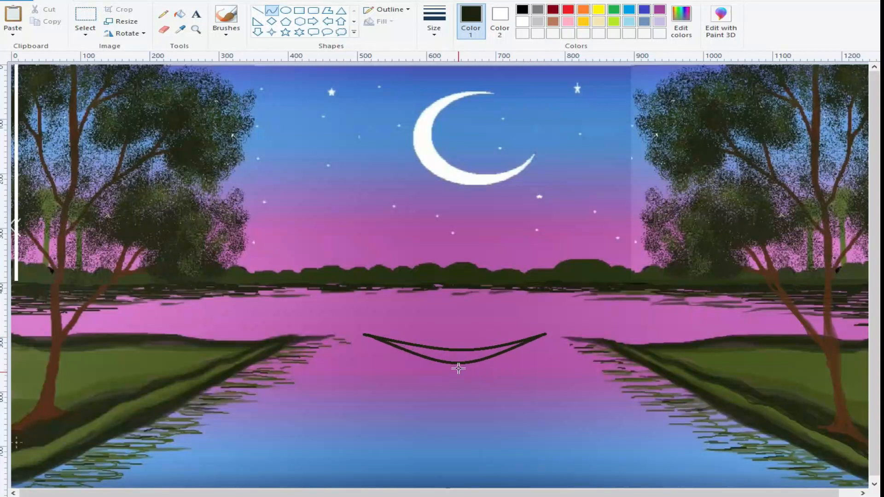
Step: Fill the boat hull between its two curves with dark green using the Brush at its largest size
{"action": "left_click", "coordinate": [226, 30]}
{"action": "left_click", "coordinate": [225, 57]}
{"action": "left_click", "coordinate": [434, 18]}
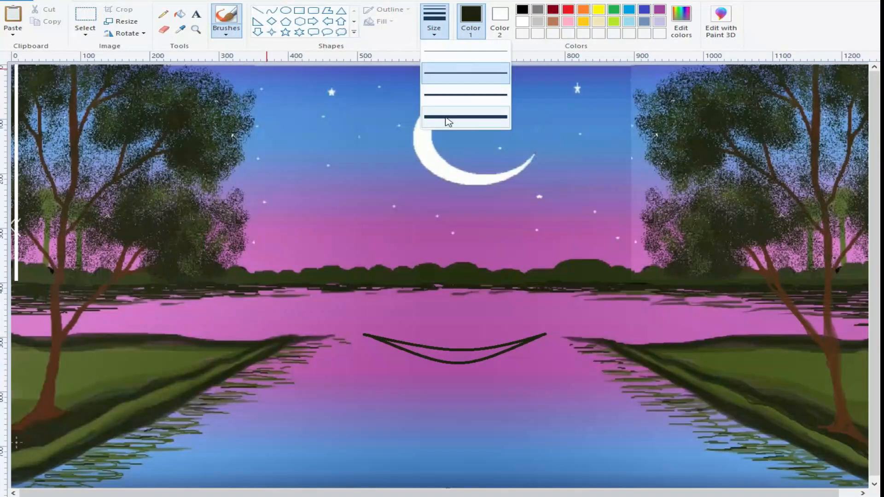
{"action": "left_click", "coordinate": [446, 121]}
{"action": "mouse_move", "coordinate": [437, 361]}
{"action": "left_mouse_down"}
{"action": "mouse_move", "coordinate": [511, 345]}
{"action": "mouse_move", "coordinate": [449, 359]}
{"action": "mouse_move", "coordinate": [390, 341]}
{"action": "mouse_move", "coordinate": [420, 352]}
{"action": "left_mouse_up"}
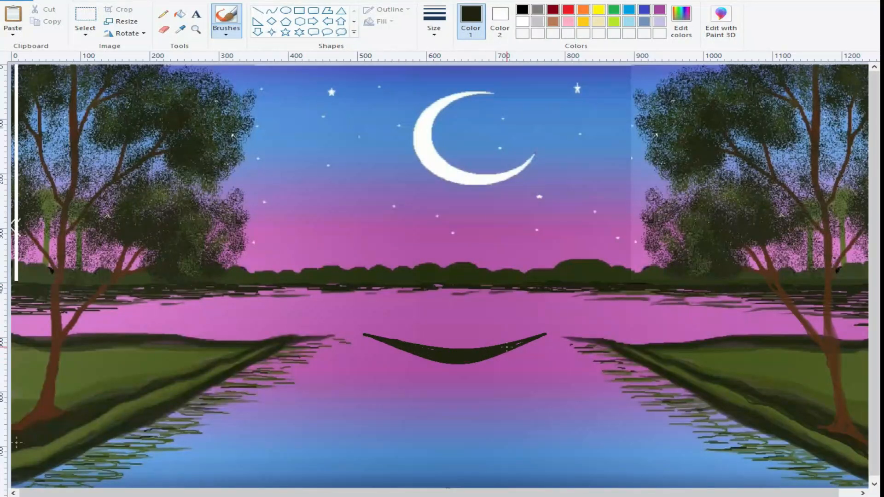
Step: Paint a small dark silhouette of a seated figure at the boat's left end, refining it with a smaller brush size
{"action": "mouse_move", "coordinate": [387, 318]}
{"action": "left_mouse_down"}
{"action": "mouse_move", "coordinate": [389, 338]}
{"action": "mouse_move", "coordinate": [405, 335]}
{"action": "left_mouse_up"}
{"action": "left_click", "coordinate": [434, 21]}
{"action": "left_click", "coordinate": [450, 89]}
{"action": "left_click", "coordinate": [389, 322]}
Step: Draw a slanted dark green oar across the boat's left end with the Line tool at the thickest width
{"action": "left_click", "coordinate": [258, 10]}
{"action": "left_click_drag", "start_coordinate": [414, 316], "coordinate": [366, 388]}
{"action": "left_click_drag", "start_coordinate": [393, 352], "coordinate": [396, 344]}
{"action": "left_click_drag", "start_coordinate": [368, 384], "coordinate": [361, 396]}
{"action": "left_click", "coordinate": [434, 21]}
{"action": "left_click", "coordinate": [466, 119]}
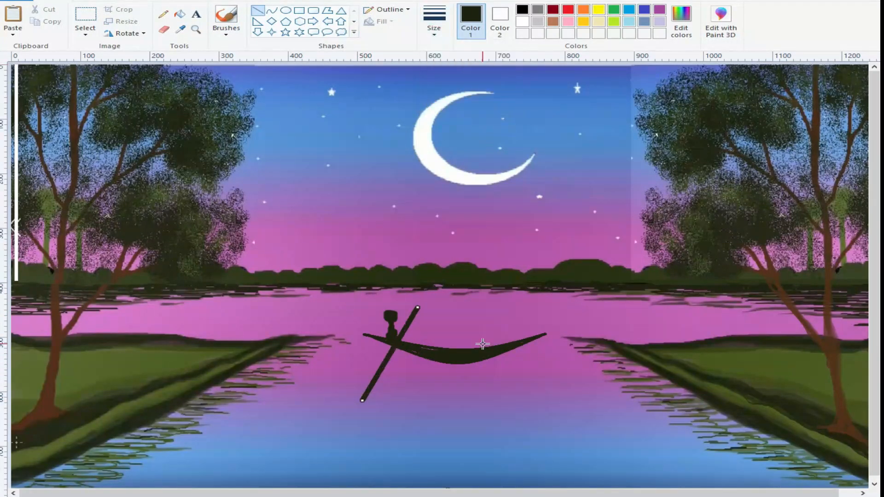
Step: Paint a dark green leaf-shaped paddle blade around the lower half of the oar with the Brush
{"action": "left_click", "coordinate": [226, 18]}
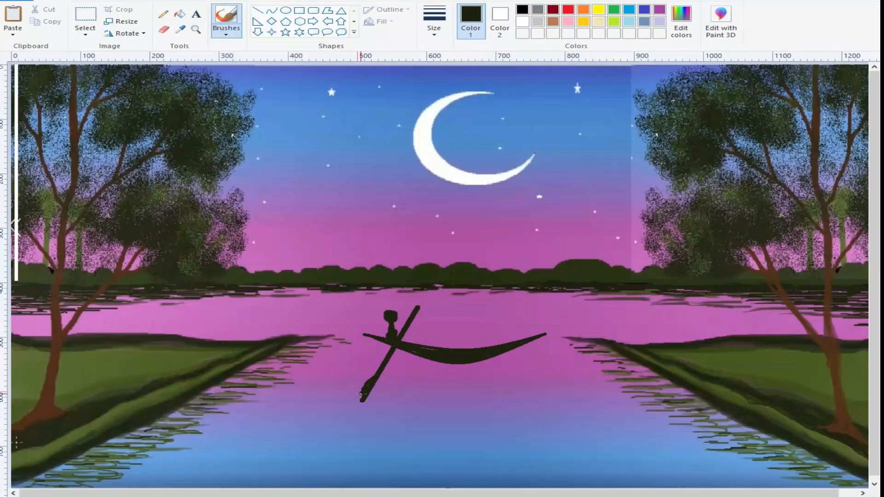
{"action": "left_click_drag", "start_coordinate": [379, 373], "coordinate": [377, 369]}
{"action": "mouse_move", "coordinate": [390, 353]}
{"action": "left_mouse_down"}
{"action": "mouse_move", "coordinate": [369, 398]}
{"action": "mouse_move", "coordinate": [379, 383]}
{"action": "mouse_move", "coordinate": [368, 397]}
{"action": "mouse_move", "coordinate": [383, 358]}
{"action": "left_mouse_up"}
Step: Add the rower's arm reaching the oar with a short dark green line, and fill out the body with the Brush
{"action": "left_click", "coordinate": [258, 10]}
{"action": "left_click", "coordinate": [434, 21]}
{"action": "left_click", "coordinate": [453, 92]}
{"action": "left_click_drag", "start_coordinate": [405, 325], "coordinate": [391, 342]}
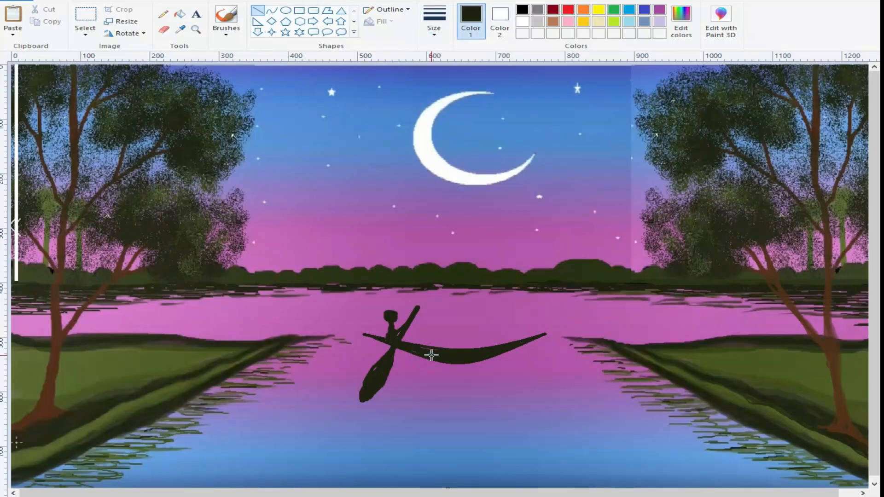
{"action": "left_click", "coordinate": [226, 32]}
{"action": "left_click", "coordinate": [226, 52]}
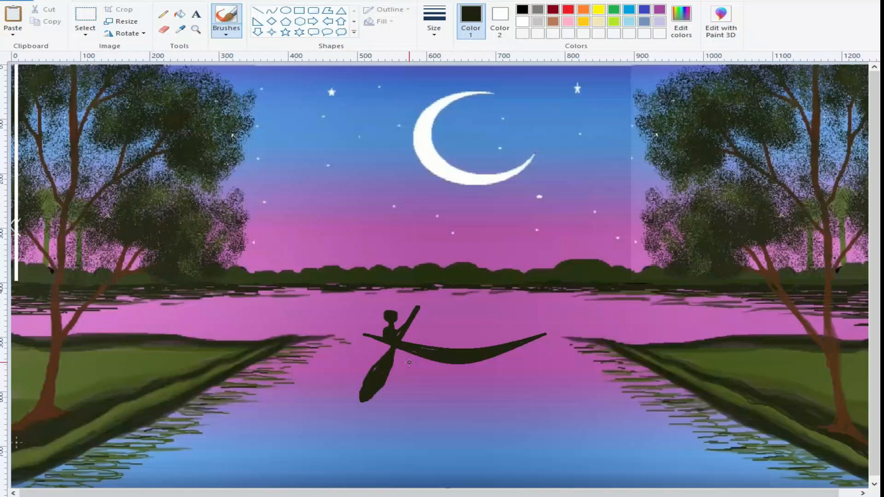
{"action": "left_click", "coordinate": [272, 10]}
{"action": "mouse_move", "coordinate": [427, 316]}
{"action": "left_mouse_down"}
{"action": "mouse_move", "coordinate": [428, 349]}
{"action": "mouse_move", "coordinate": [419, 335]}
{"action": "mouse_move", "coordinate": [425, 323]}
{"action": "left_mouse_up"}
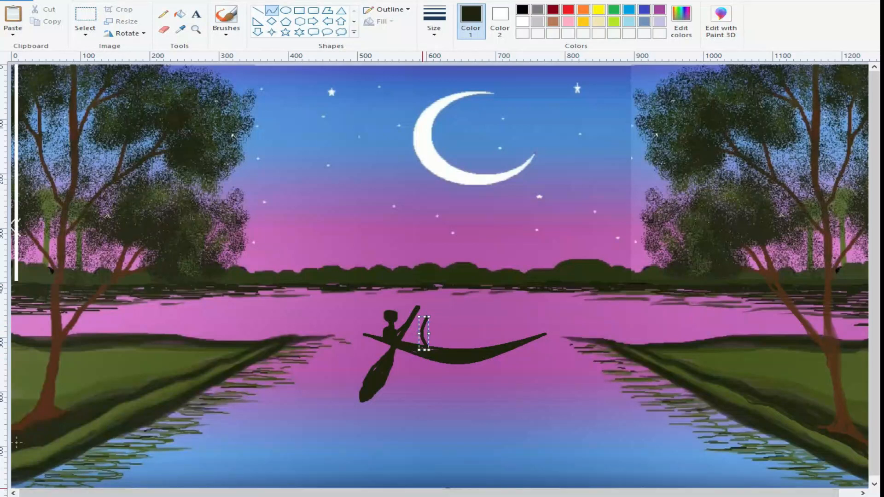
{"action": "mouse_move", "coordinate": [501, 496]}
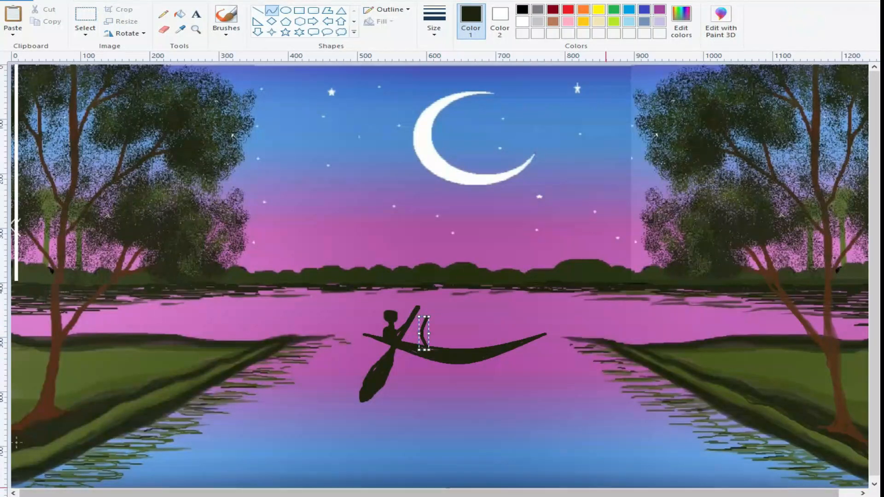
{"action": "left_click_drag", "start_coordinate": [427, 317], "coordinate": [455, 309]}
{"action": "key", "text": "ctrl+z"}
{"action": "key", "text": "ctrl+z"}
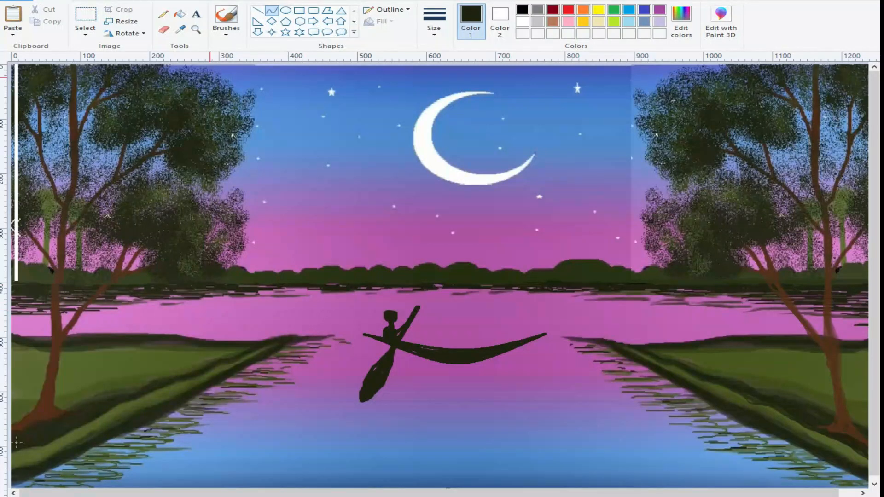